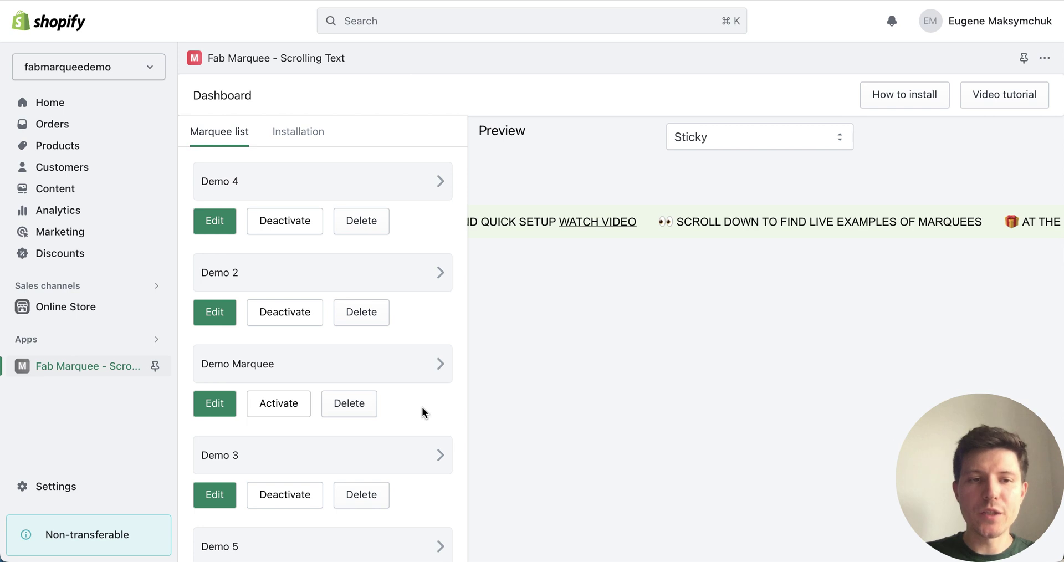
# Step: Find the Sticky marquee in the marquee list and open its settings for editing
pyautogui.scroll(-3, 422, 413)
pyautogui.scroll(-10, 421, 412)
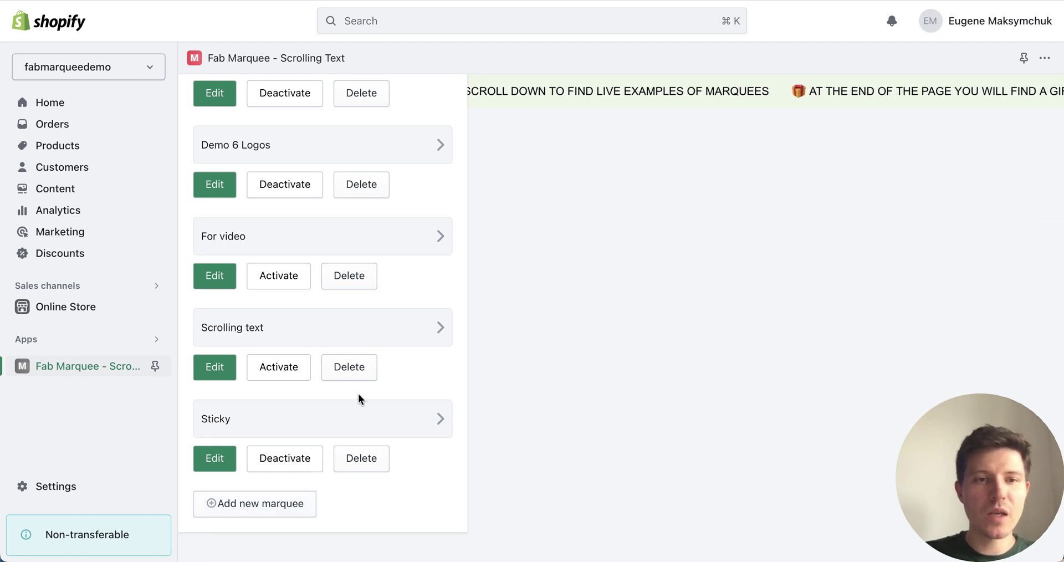
pyautogui.scroll(1, 366, 388)
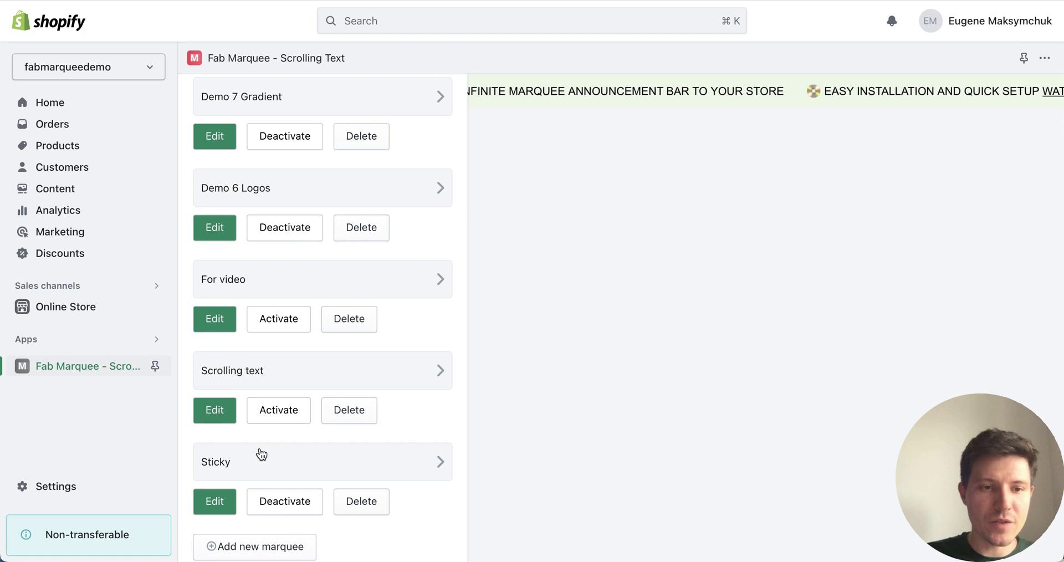
pyautogui.click(221, 502)
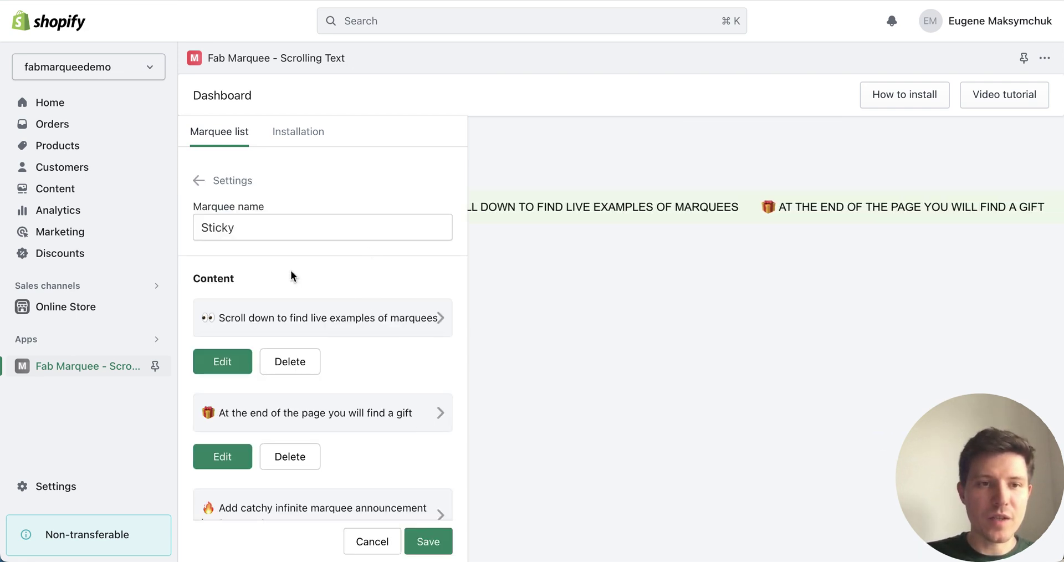
# Step: Review the Sticky marquee's content items and open the "Easy installation and quick setup" item for editing
pyautogui.scroll(-1, 285, 263)
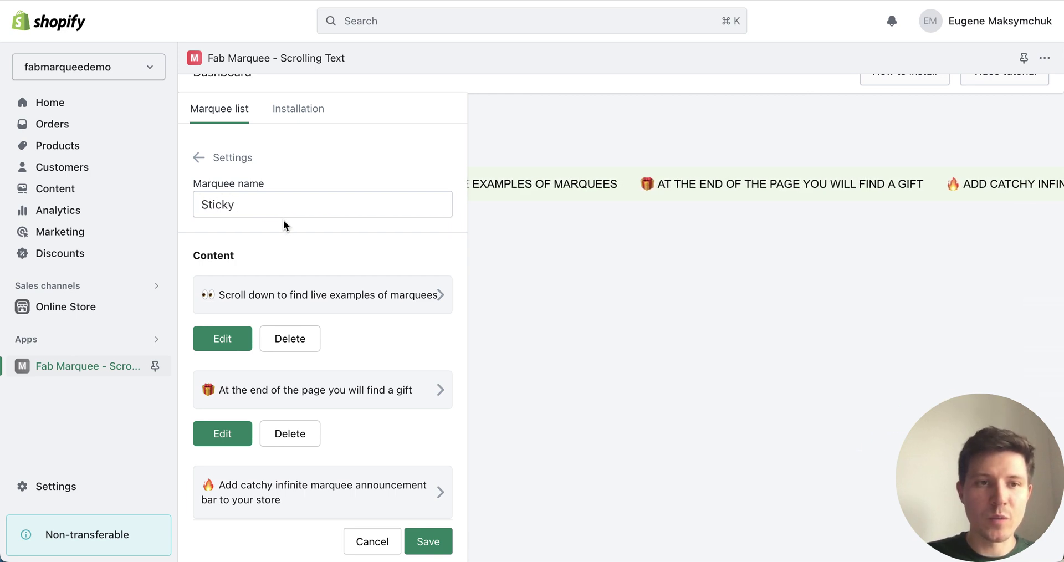
pyautogui.scroll(-5, 273, 254)
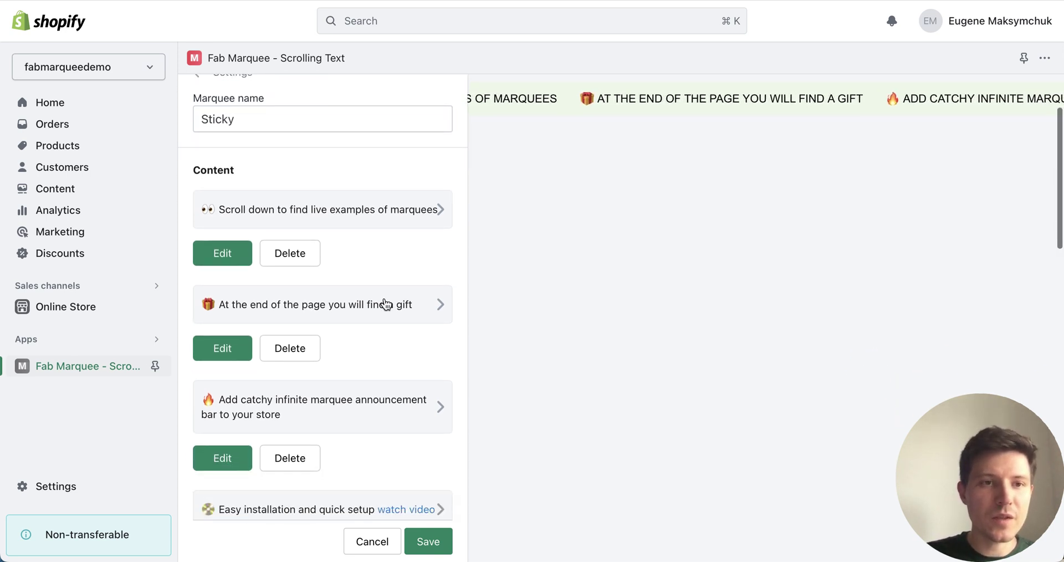
pyautogui.scroll(-2, 377, 266)
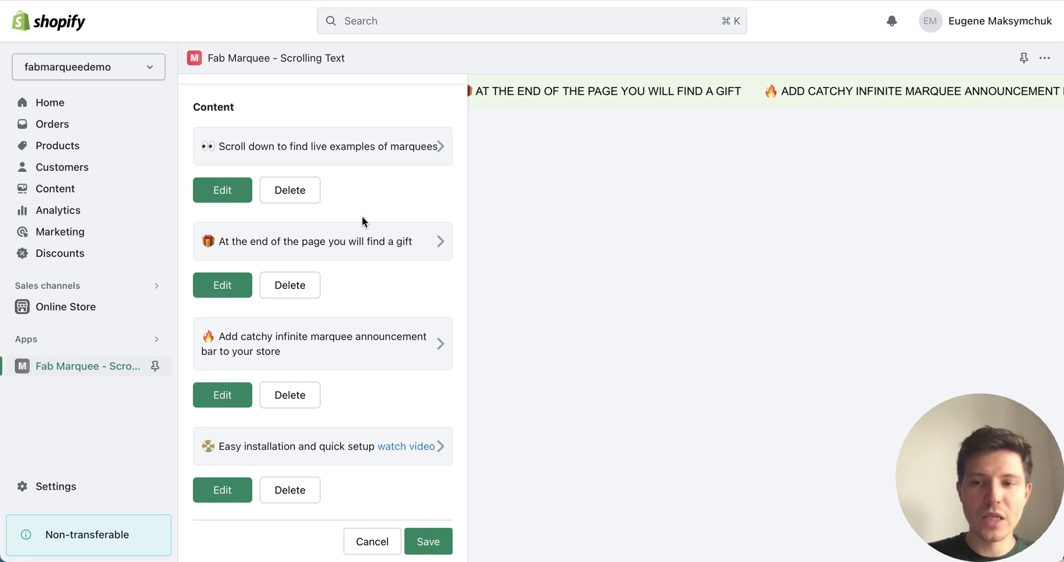
pyautogui.scroll(1, 347, 308)
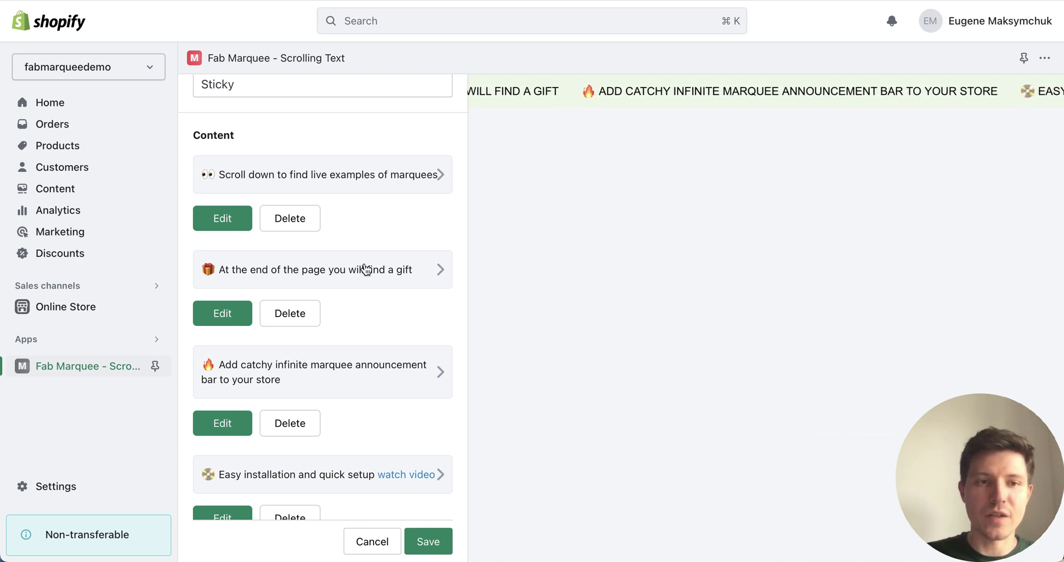
pyautogui.scroll(-3, 355, 352)
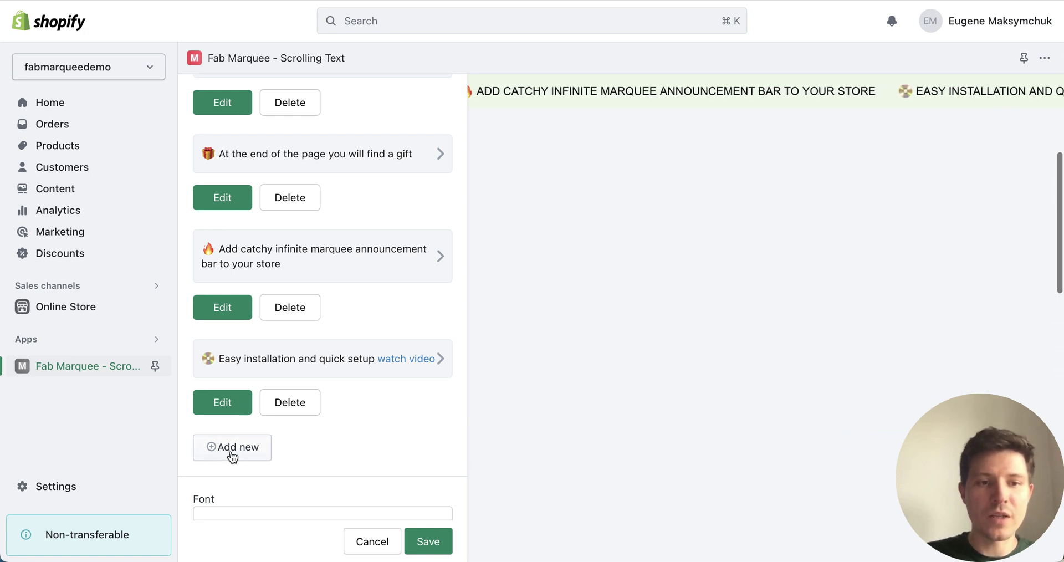
pyautogui.scroll(1, 255, 394)
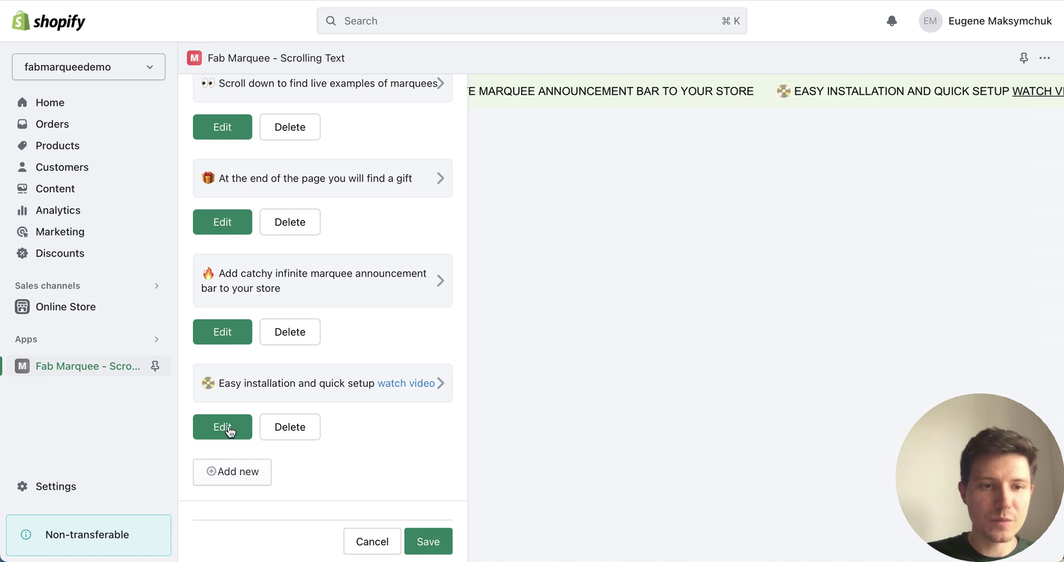
pyautogui.click(384, 396)
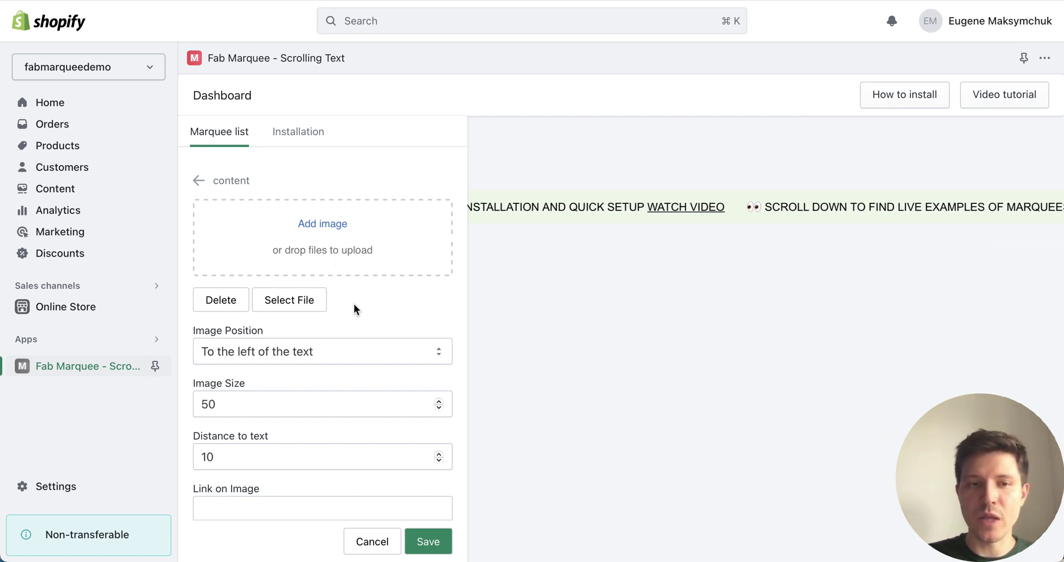
# Step: Examine the content item's image options, including the Image Position choices, keeping "To the left of the text"
pyautogui.scroll(-5, 353, 304)
pyautogui.click(354, 220)
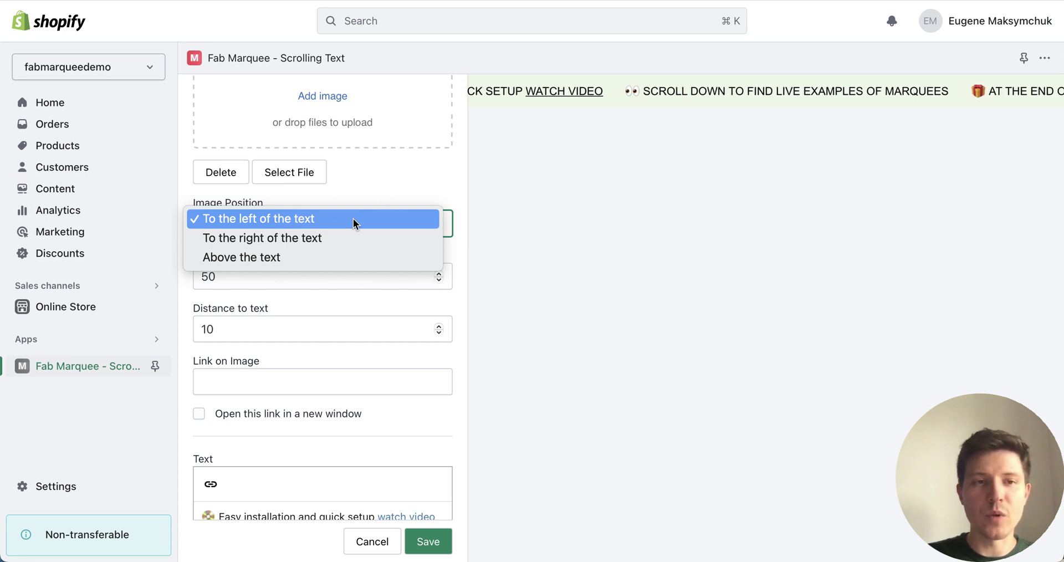
pyautogui.click(354, 218)
pyautogui.scroll(-2, 363, 307)
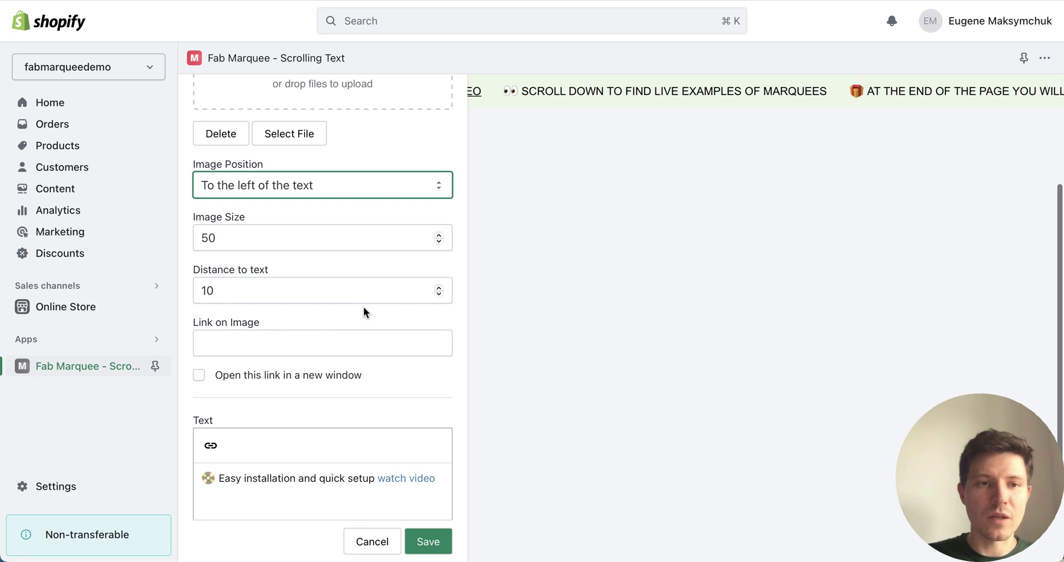
pyautogui.scroll(-3, 364, 307)
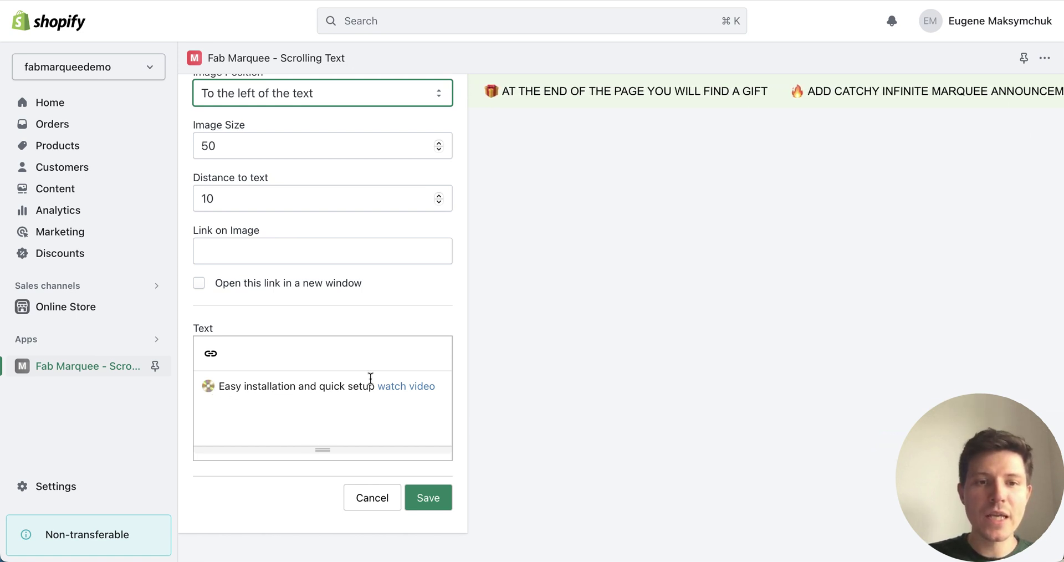
# Step: Inspect the link on "watch video" in the item's text and leave the content item without saving
pyautogui.moveTo(442, 386); pyautogui.dragTo(390, 392)
pyautogui.click(360, 414)
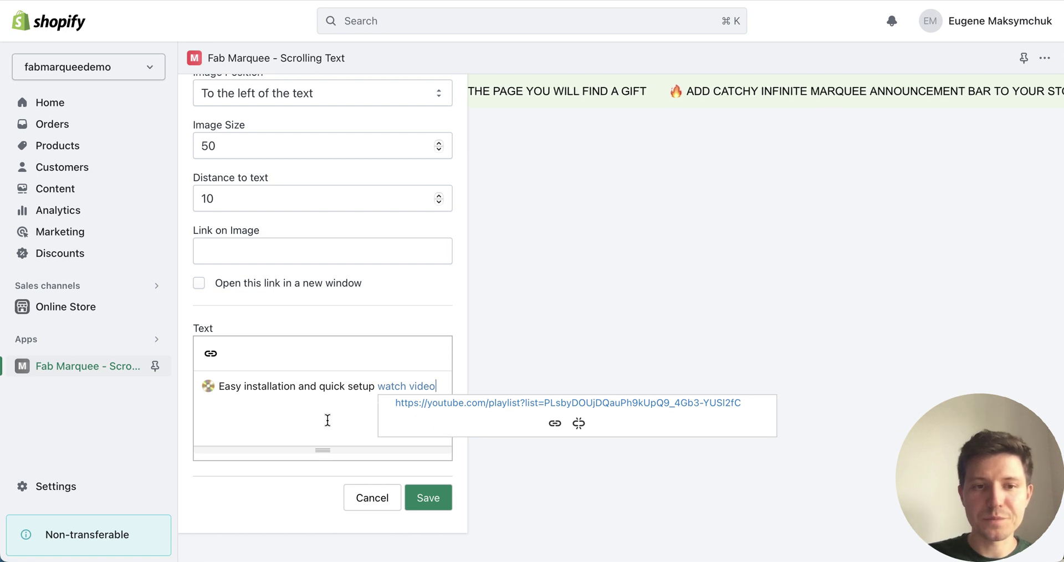
pyautogui.click(326, 385)
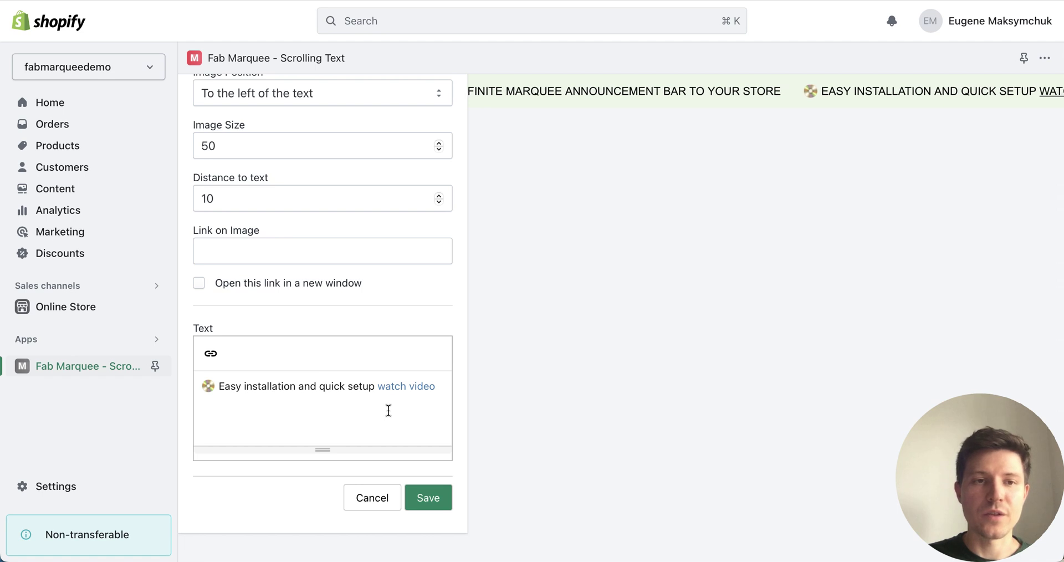
pyautogui.click(374, 501)
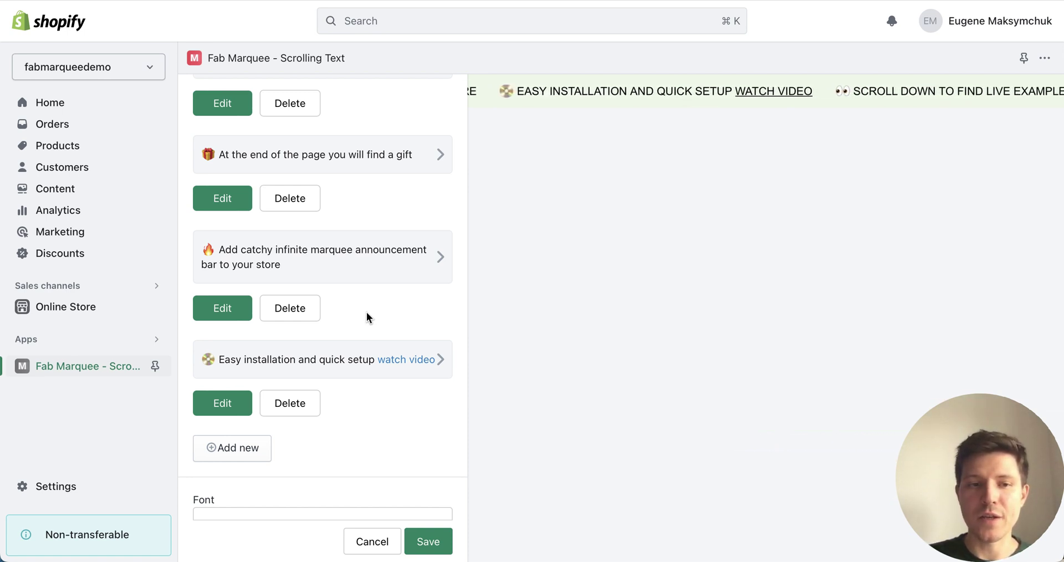
# Step: Examine the marquee's font, font style, letter spacing and content spacing settings
pyautogui.scroll(-5, 367, 314)
pyautogui.scroll(-1, 367, 312)
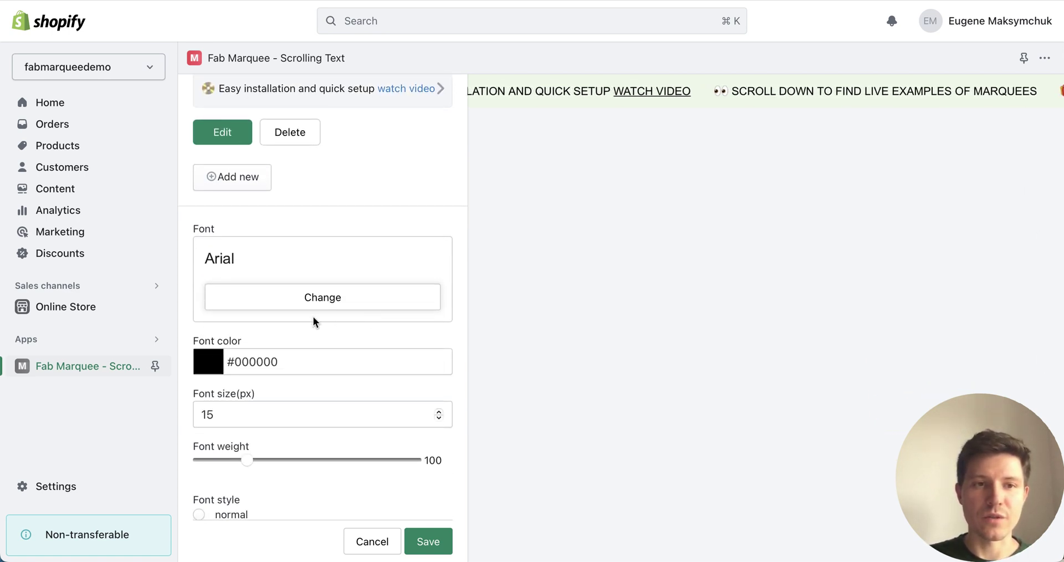
pyautogui.scroll(-3, 337, 368)
pyautogui.scroll(-2, 338, 368)
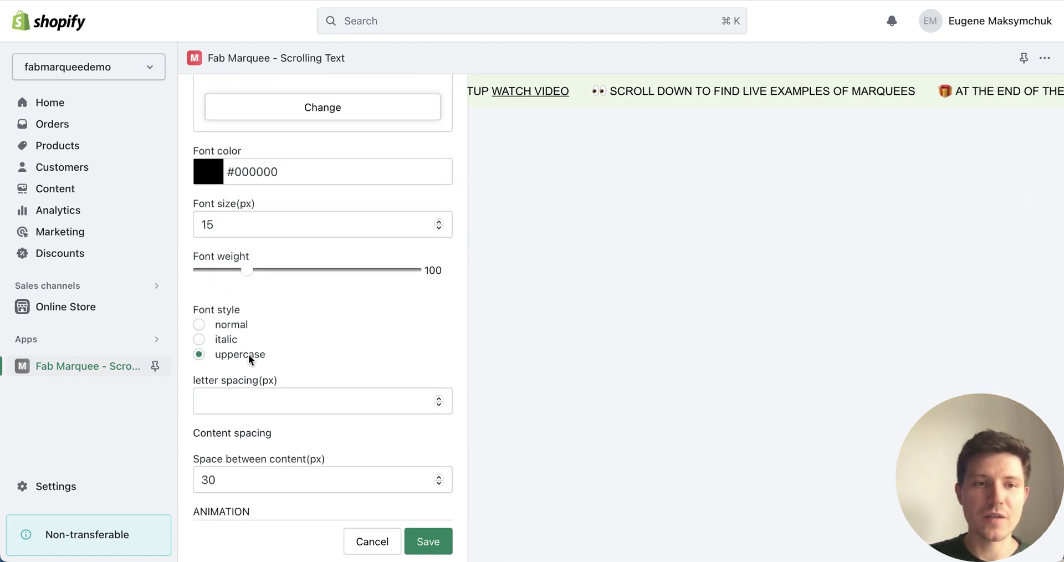
pyautogui.scroll(-3, 362, 355)
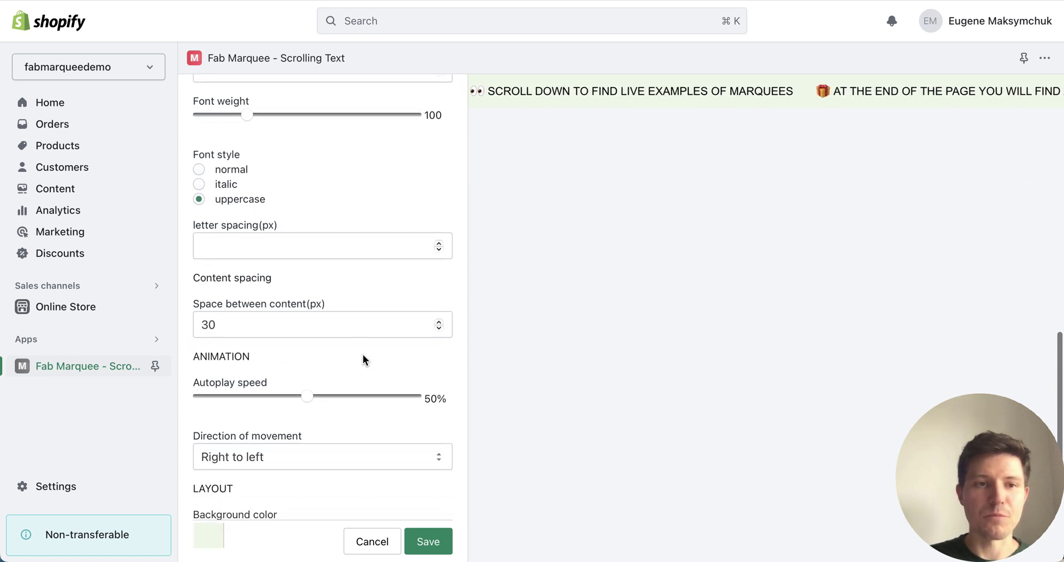
pyautogui.click(337, 326)
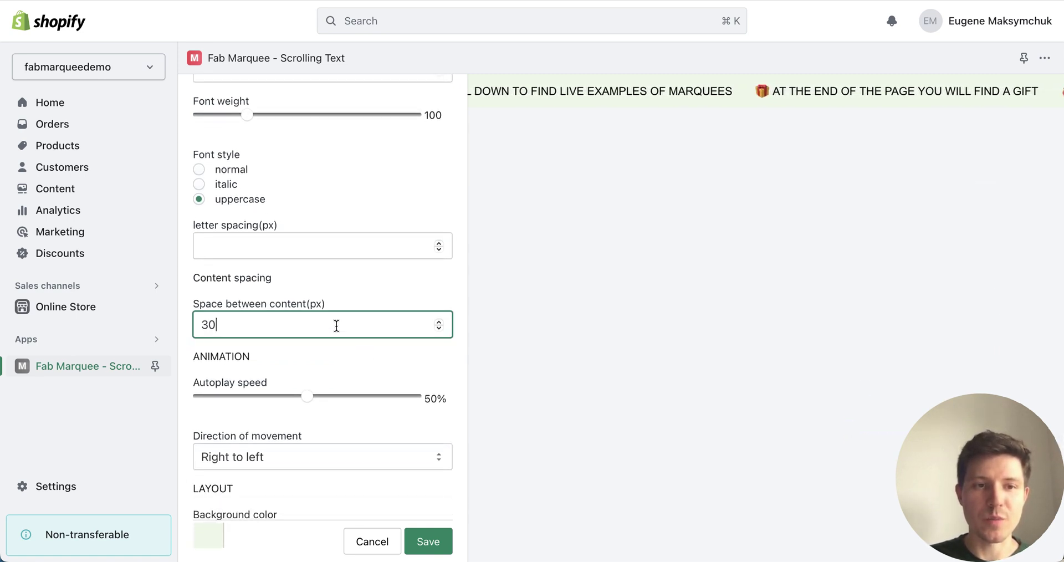
pyautogui.click(370, 360)
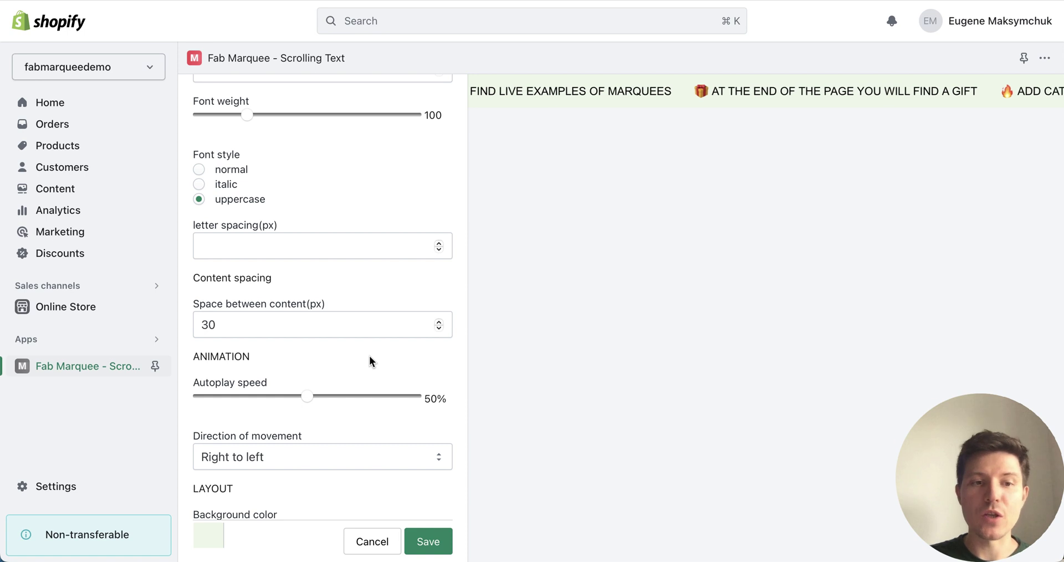
# Step: Try "Left to right" as the marquee's direction of movement and switch it back to "Right to left"
pyautogui.scroll(-3, 369, 359)
pyautogui.click(372, 336)
pyautogui.click(354, 350)
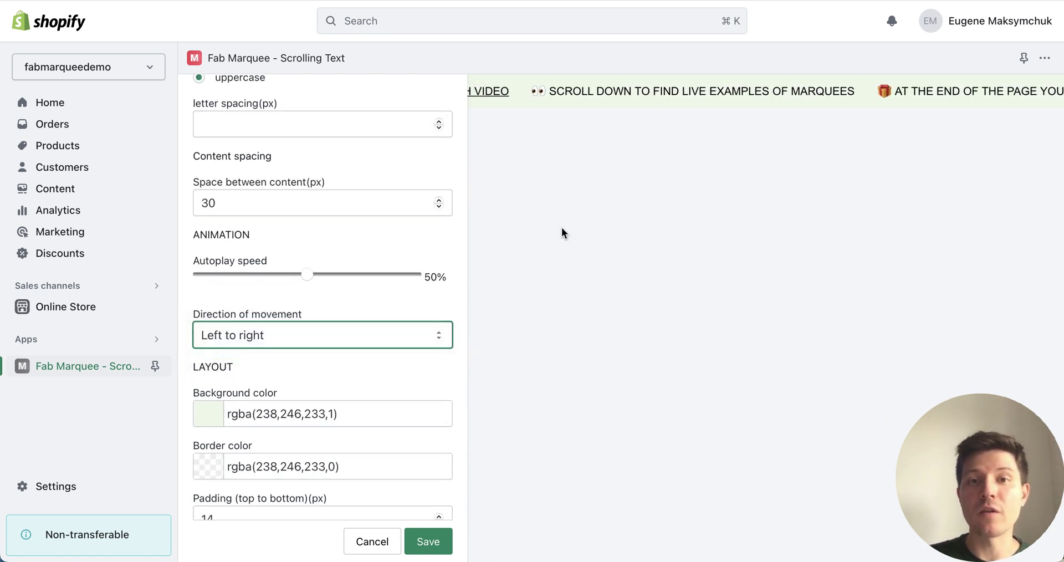
pyautogui.click(309, 344)
pyautogui.click(317, 316)
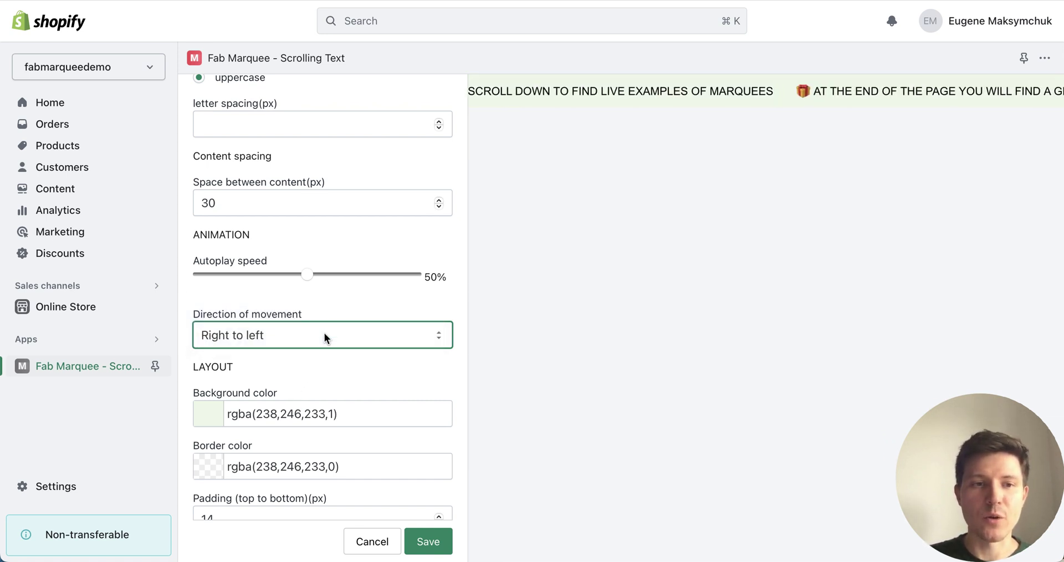
# Step: Examine the marquee's layout settings and the solid and gradient options for its background color
pyautogui.scroll(-2, 366, 371)
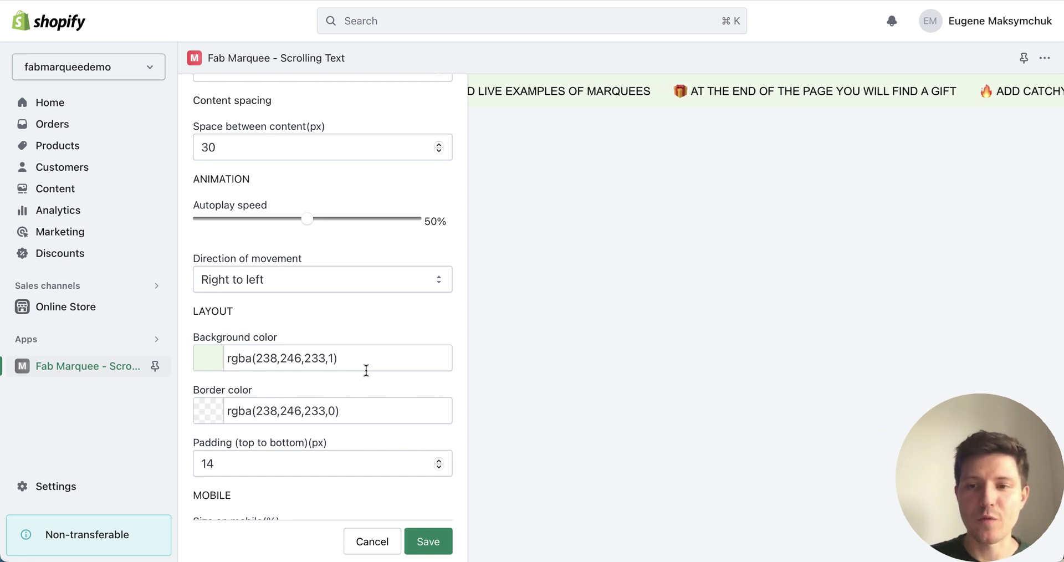
pyautogui.scroll(-2, 394, 332)
pyautogui.scroll(-2, 394, 332)
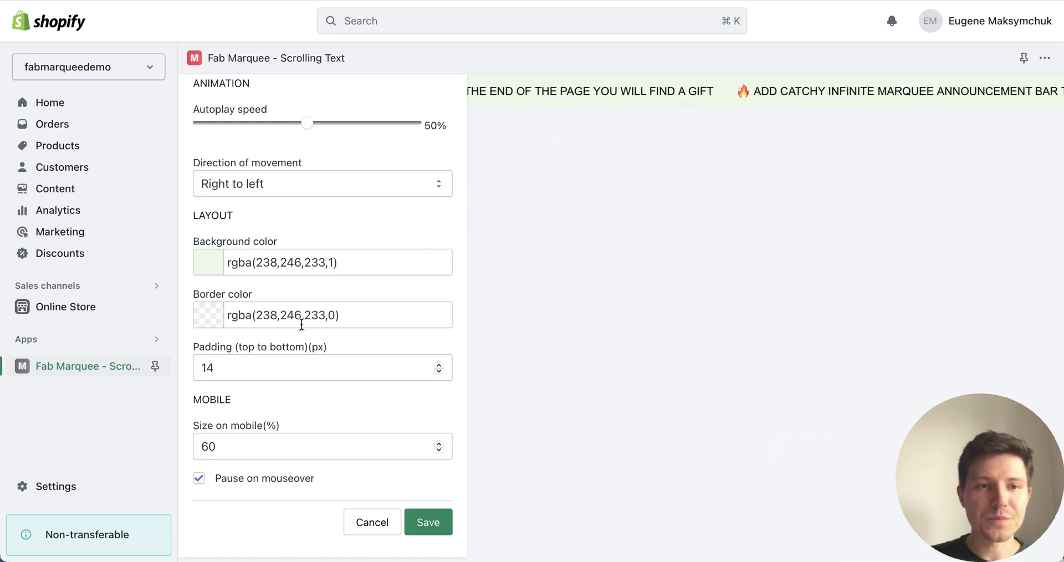
pyautogui.click(214, 270)
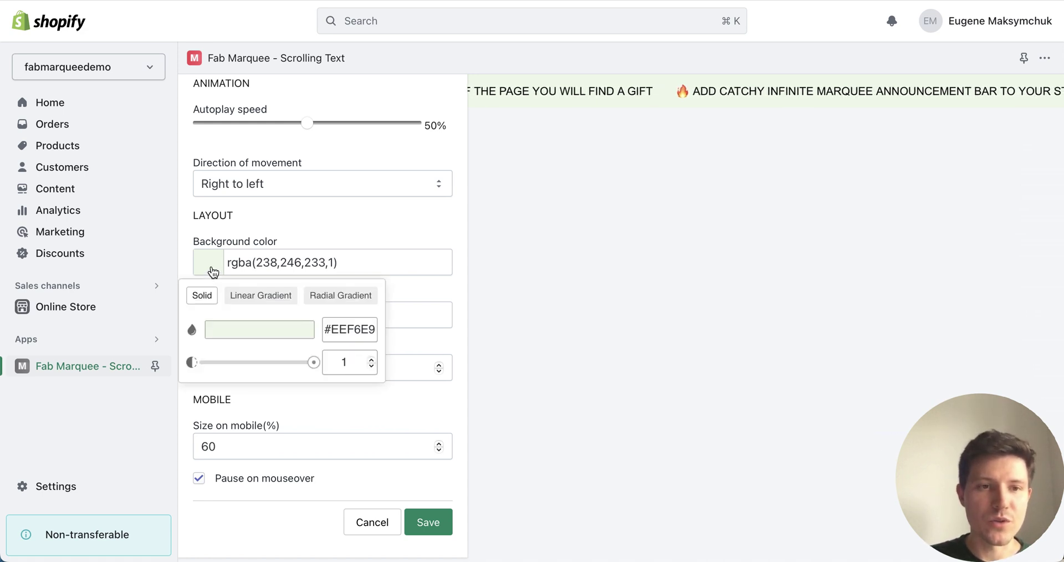
pyautogui.click(418, 222)
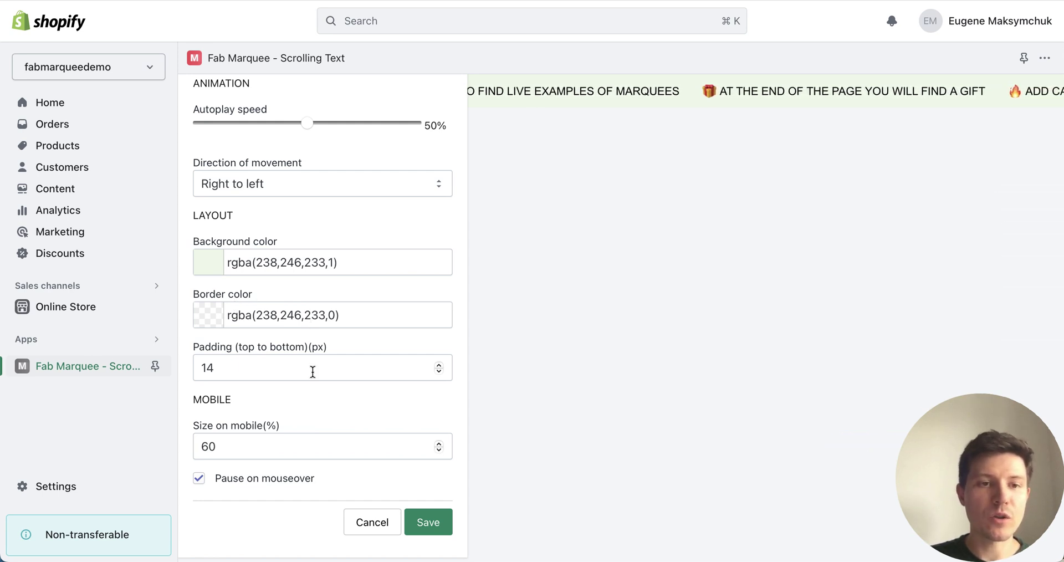
# Step: Check the padding setting and toggle Pause on mouseover, leaving it enabled
pyautogui.scroll(-1, 313, 371)
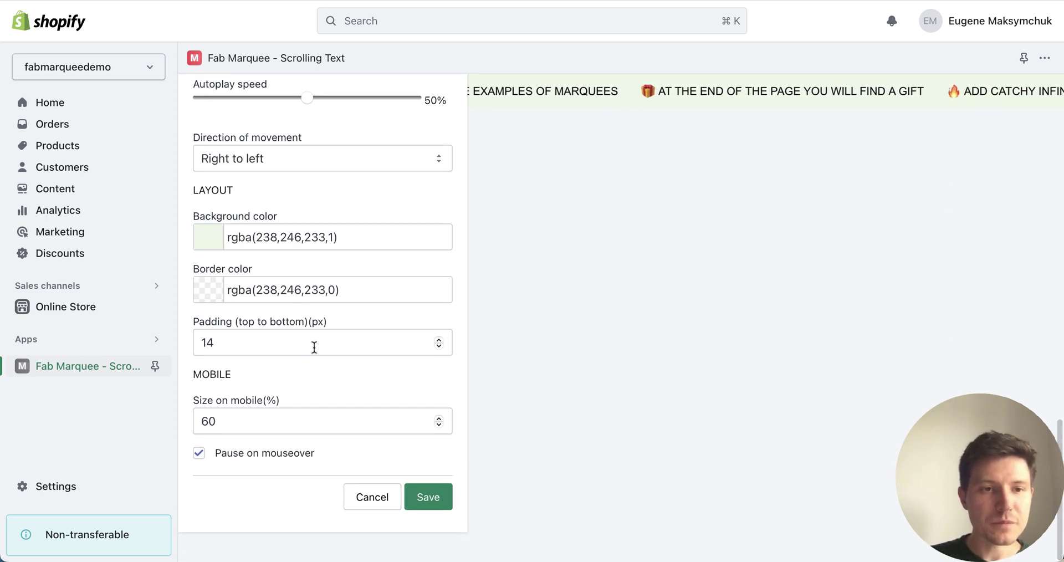
pyautogui.click(332, 342)
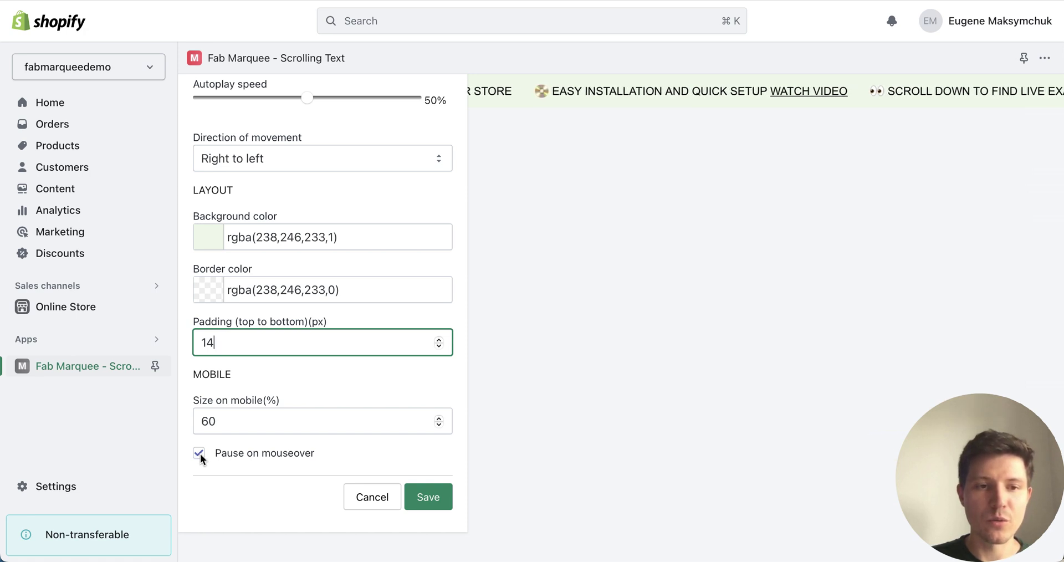
pyautogui.click(200, 454)
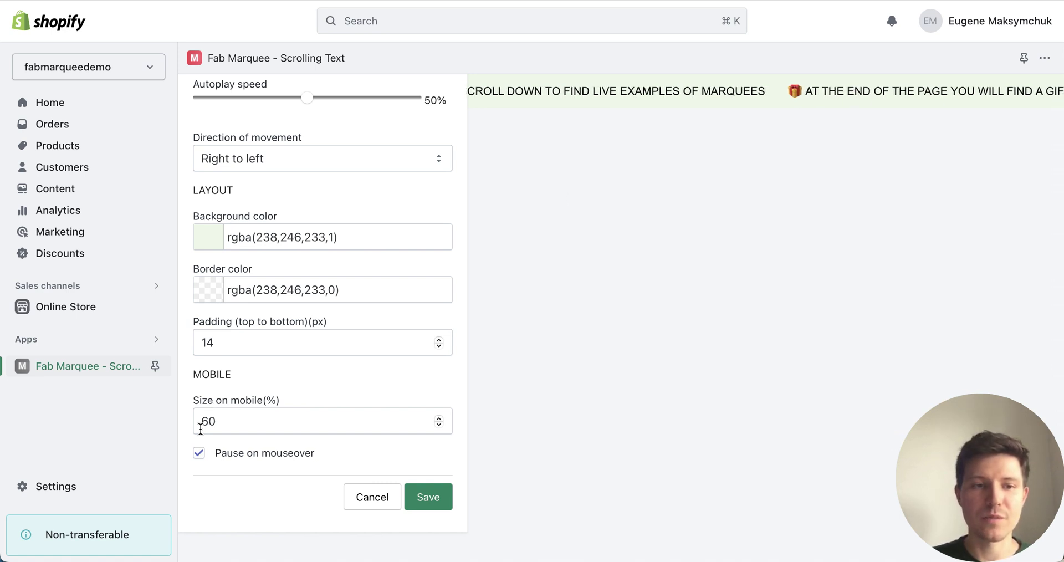
pyautogui.click(199, 453)
pyautogui.click(200, 455)
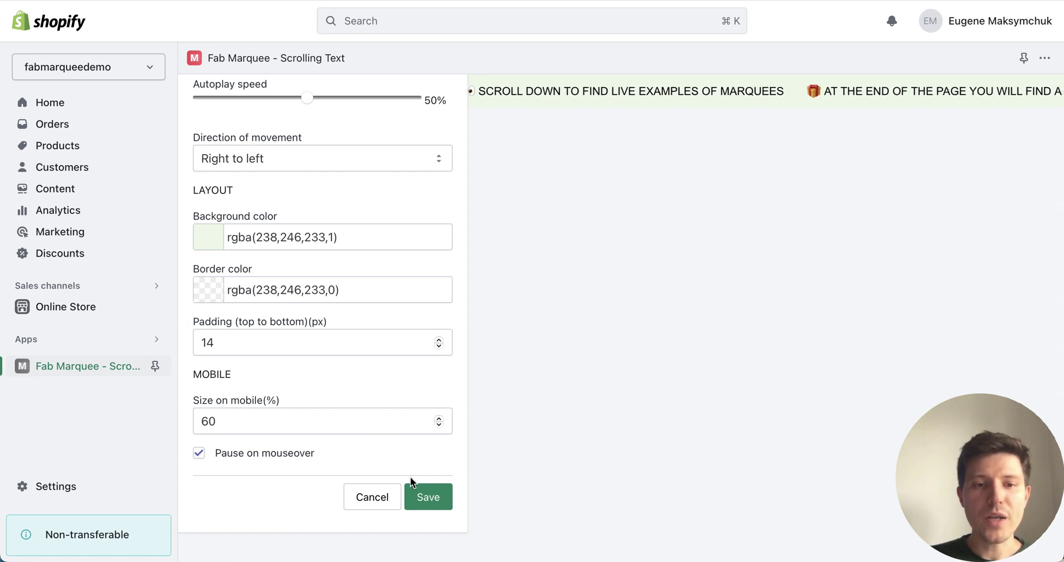
# Step: Open the installation settings and select the Sticky marquee to show its display position options
pyautogui.scroll(15, 376, 416)
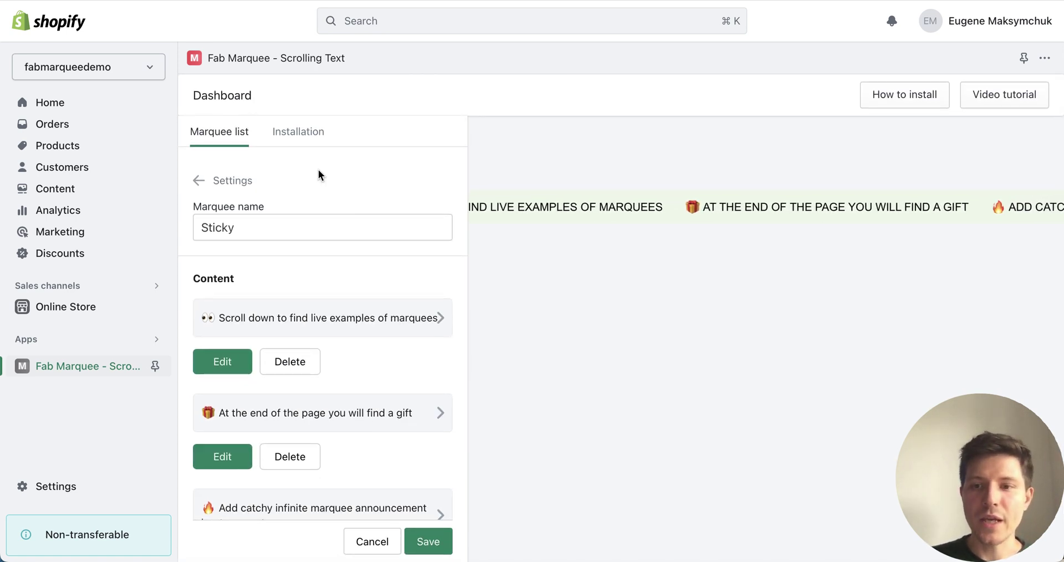
pyautogui.click(298, 136)
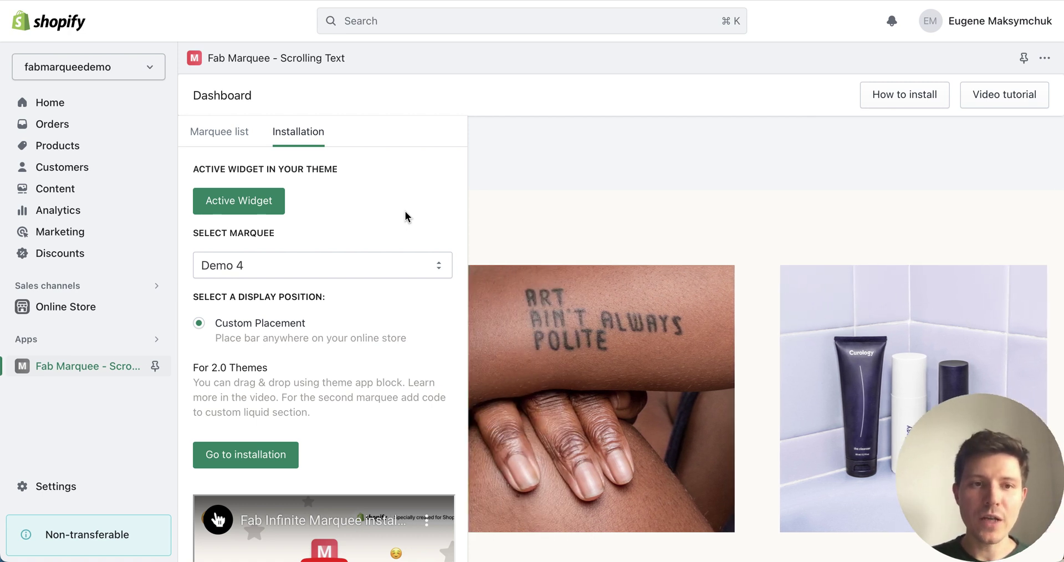
pyautogui.click(327, 271)
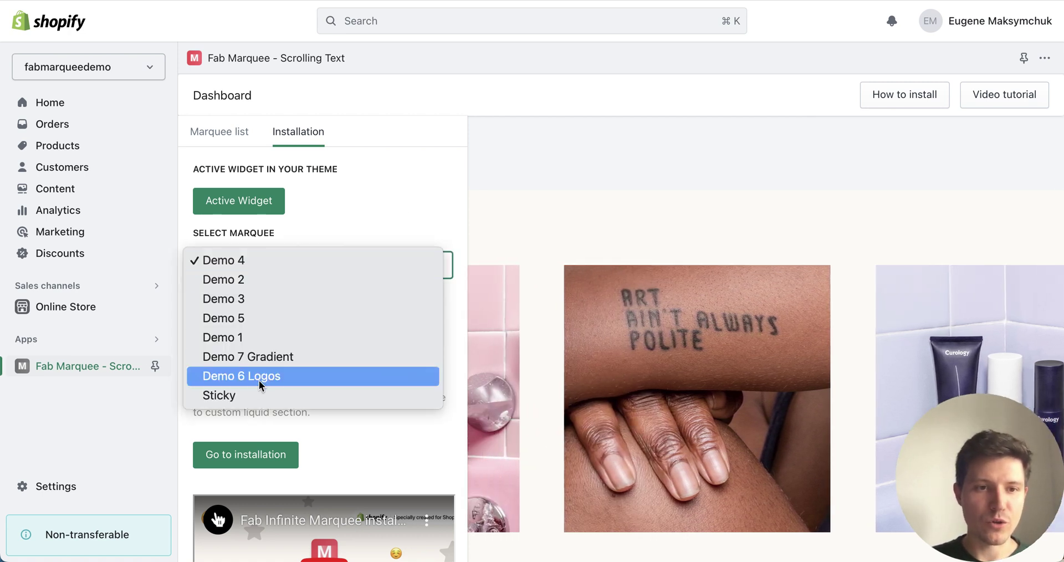
pyautogui.click(260, 396)
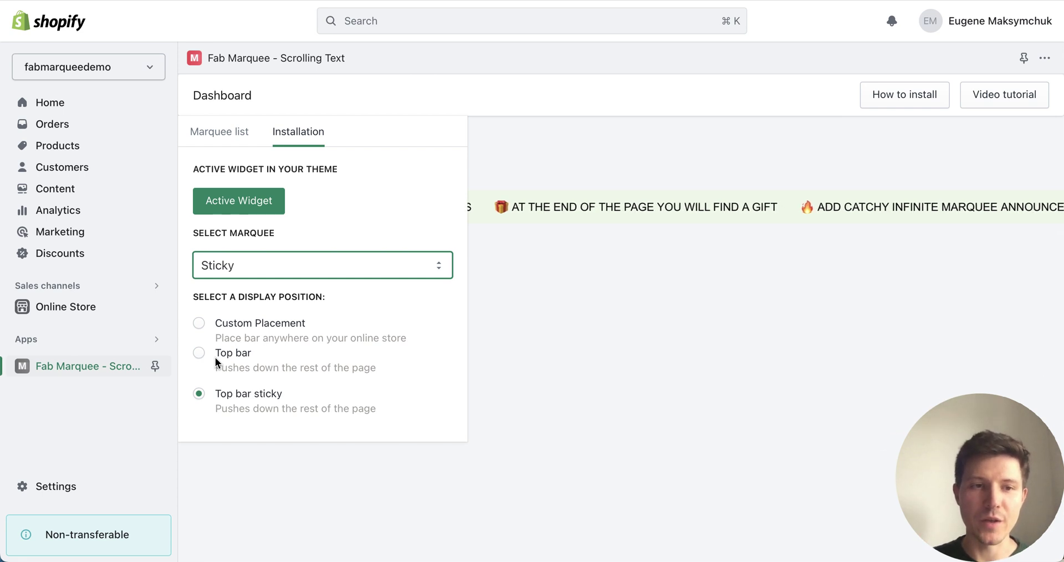
# Step: Try "Top bar" as the Sticky marquee's display position and switch it back to "Top bar sticky"
pyautogui.click(200, 353)
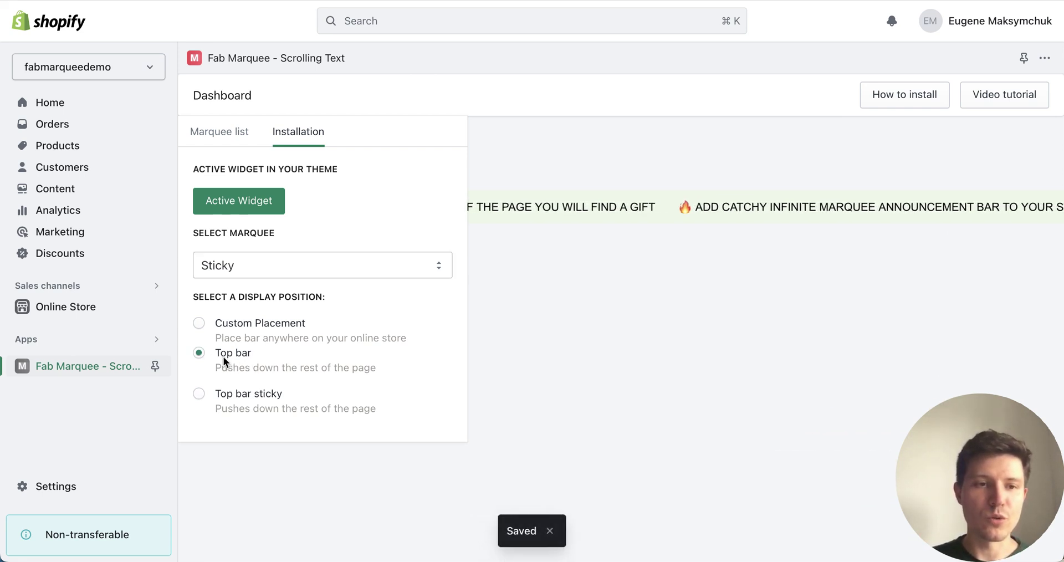
pyautogui.click(199, 395)
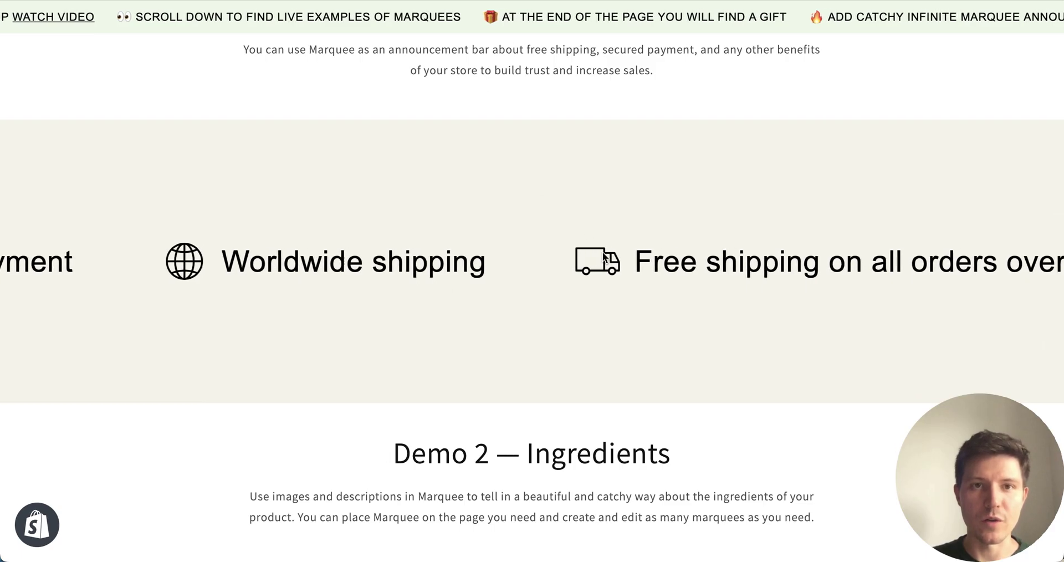
# Step: Examine how the sticky top bar marquee behaves on the storefront while moving down through the demo sections
pyautogui.scroll(2, 765, 228)
pyautogui.scroll(-3, 765, 228)
pyautogui.scroll(-3, 737, 138)
pyautogui.scroll(-5, 739, 288)
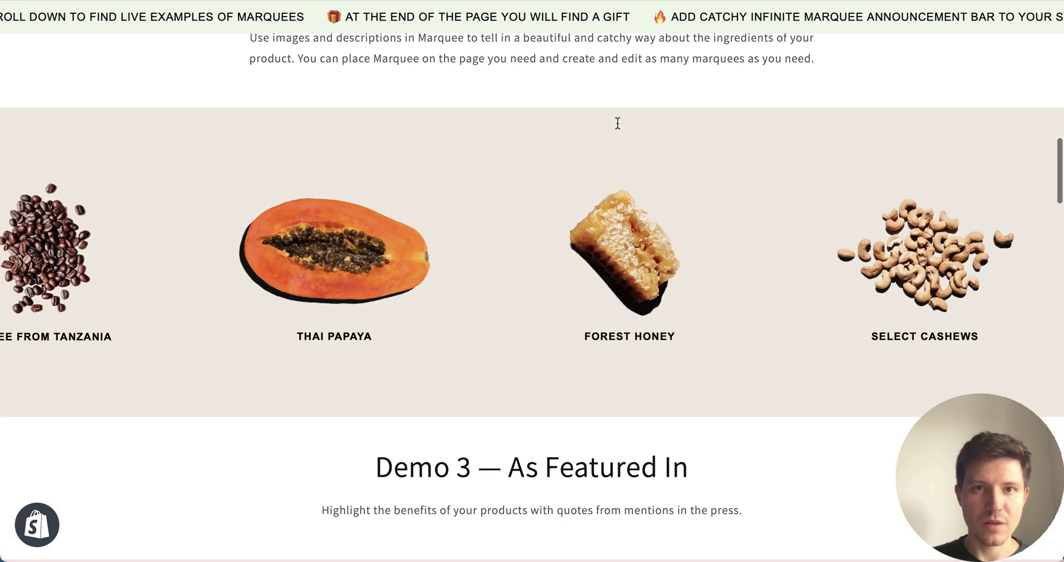
pyautogui.scroll(-2, 640, 160)
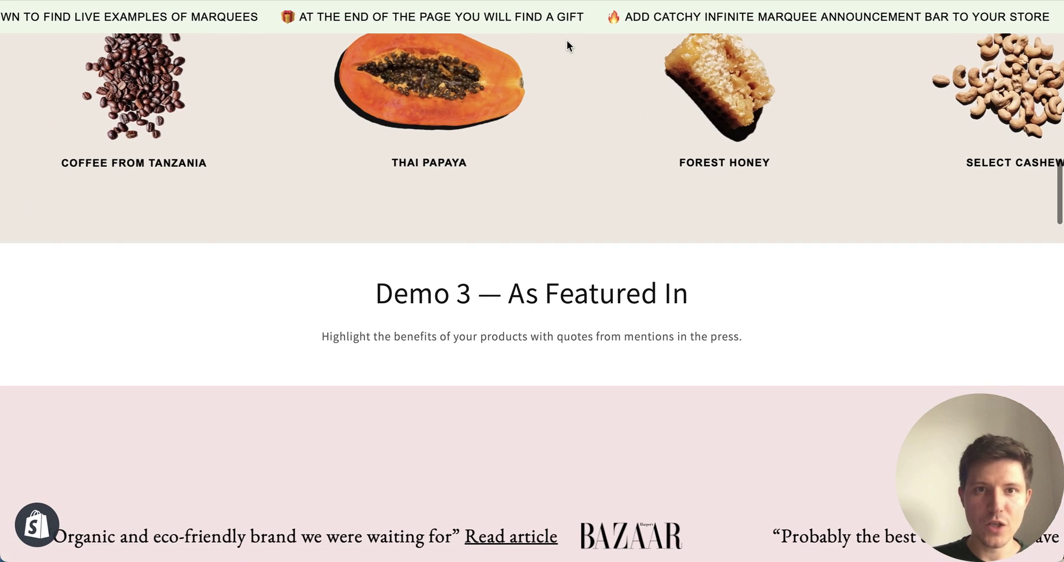
pyautogui.scroll(-5, 726, 184)
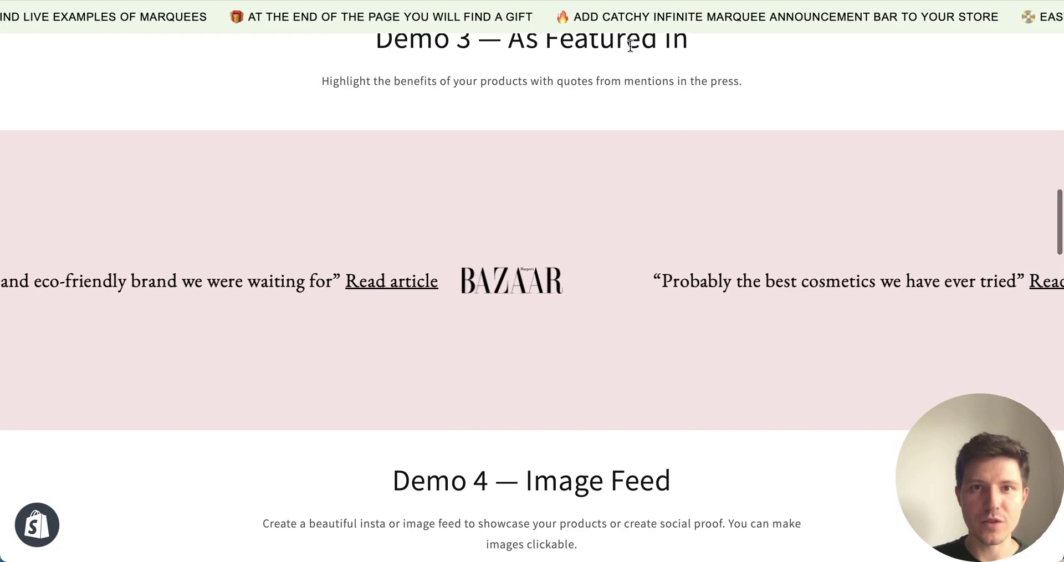
pyautogui.scroll(-10, 726, 319)
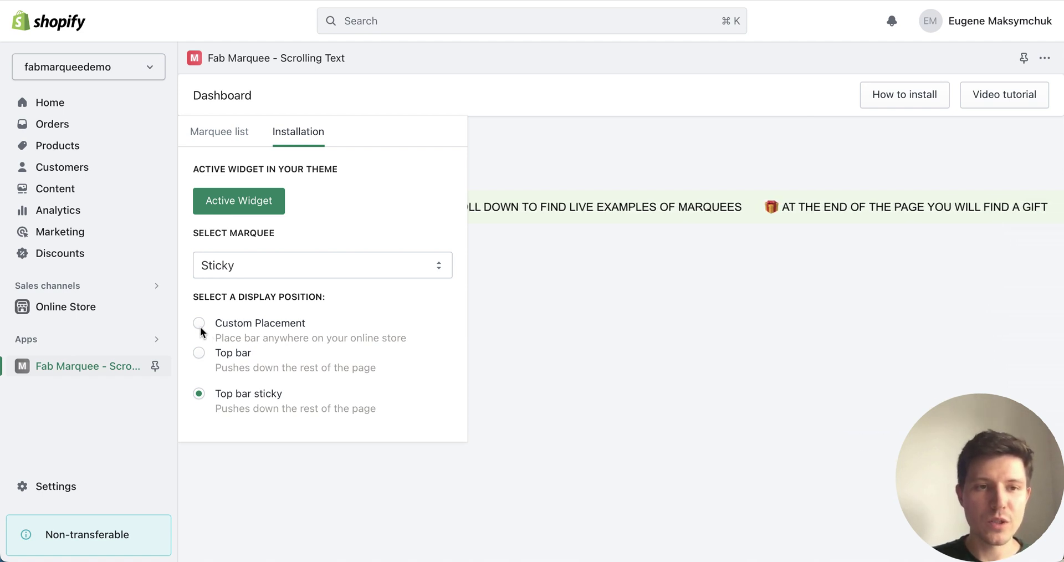
# Step: Set the Sticky marquee's display position to Custom Placement and copy its code snippet for older themes
pyautogui.click(200, 325)
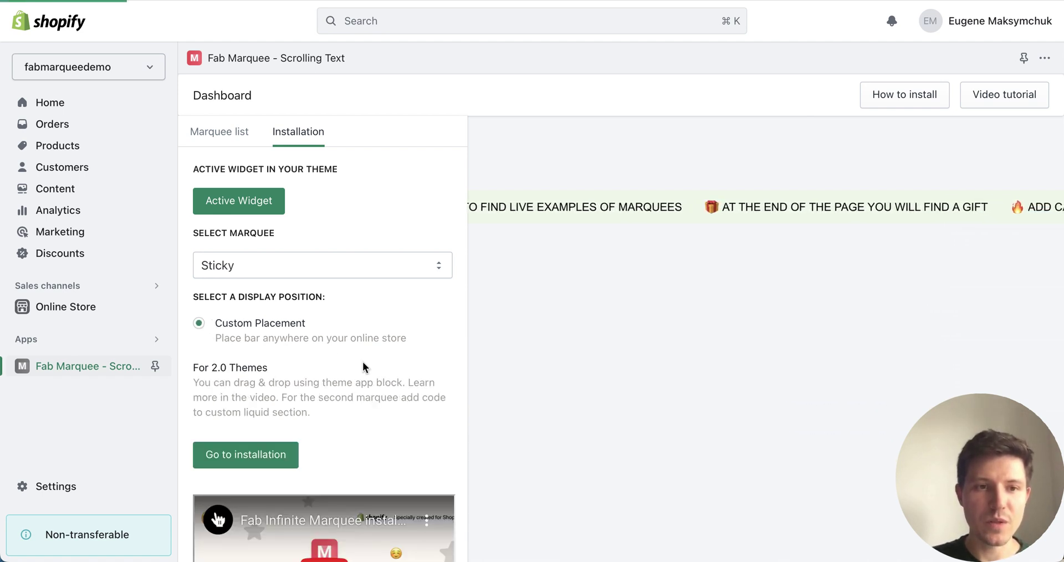
pyautogui.scroll(-5, 362, 361)
pyautogui.scroll(-3, 362, 366)
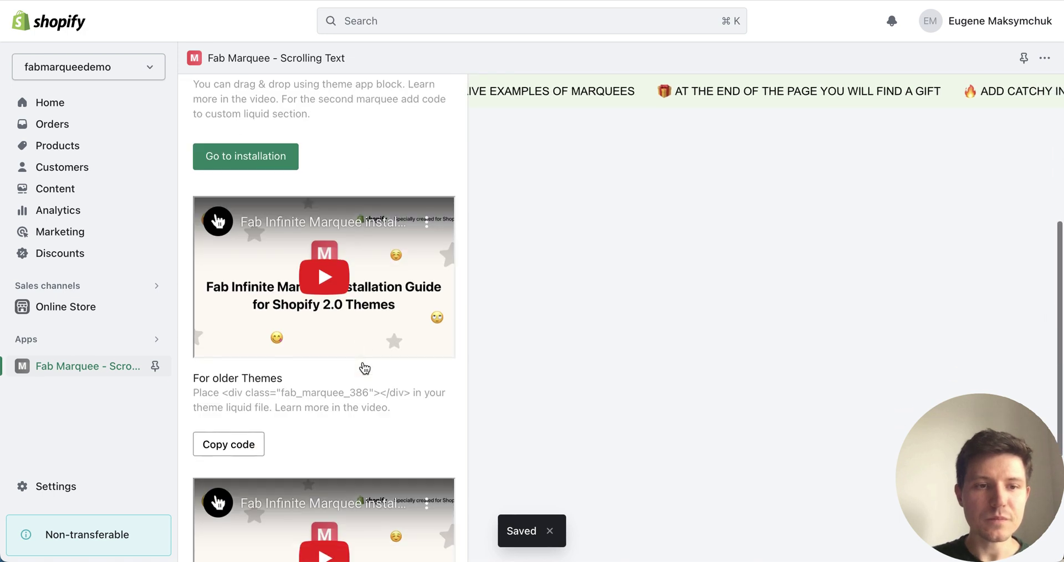
pyautogui.click(239, 445)
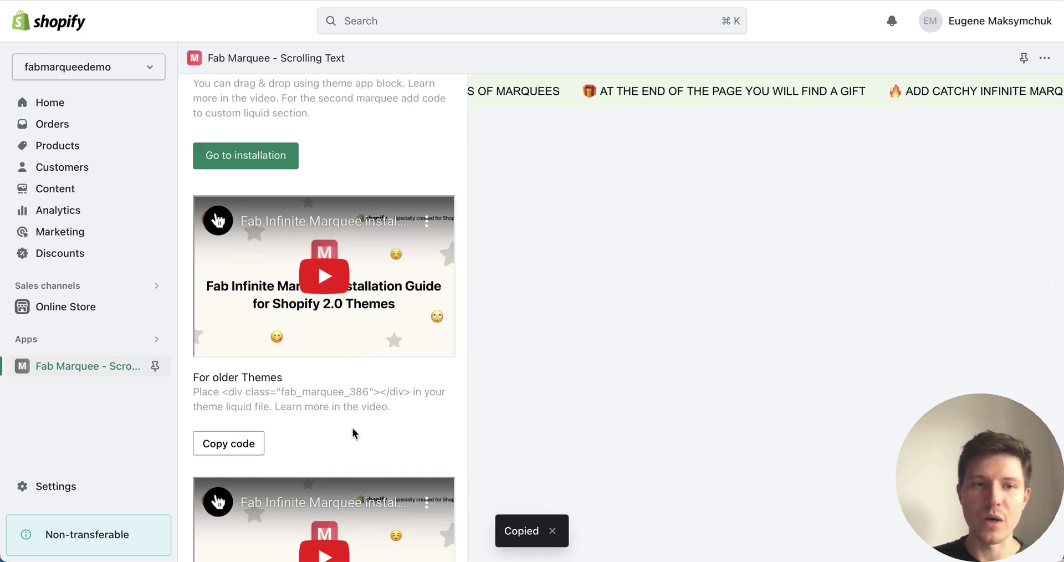
# Step: Add a Custom Liquid section at the end of the home page template in the Dawn theme editor
pyautogui.scroll(4, 351, 427)
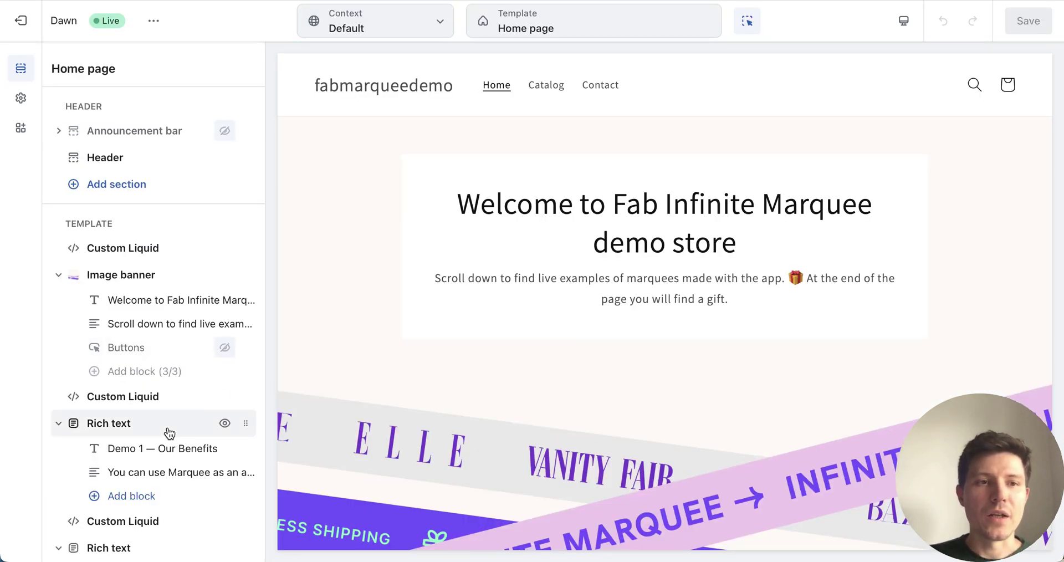
pyautogui.click(166, 431)
pyautogui.scroll(-4, 169, 434)
pyautogui.scroll(-15, 169, 434)
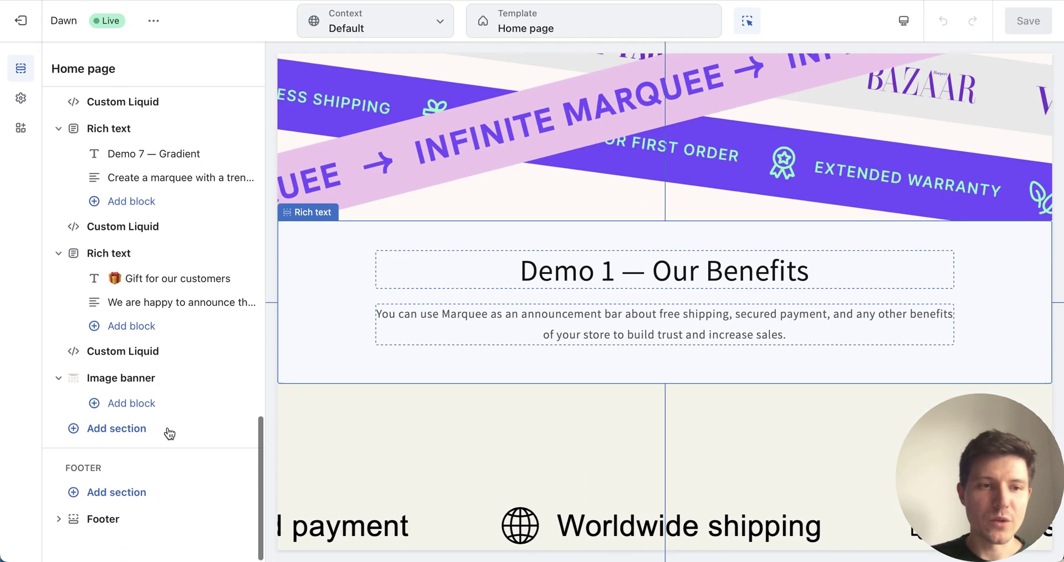
pyautogui.click(112, 441)
pyautogui.scroll(-5, 320, 426)
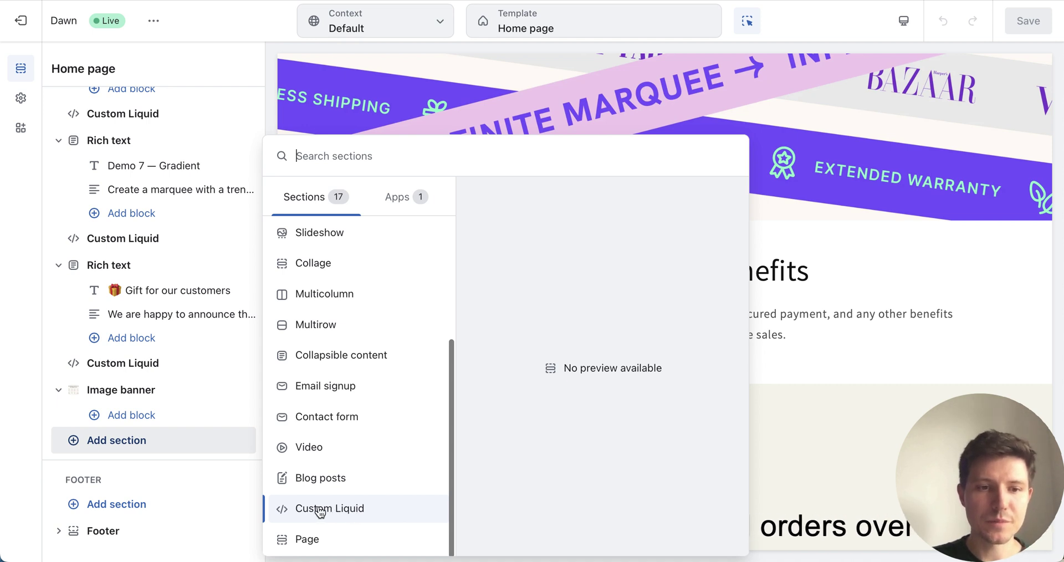
pyautogui.click(350, 509)
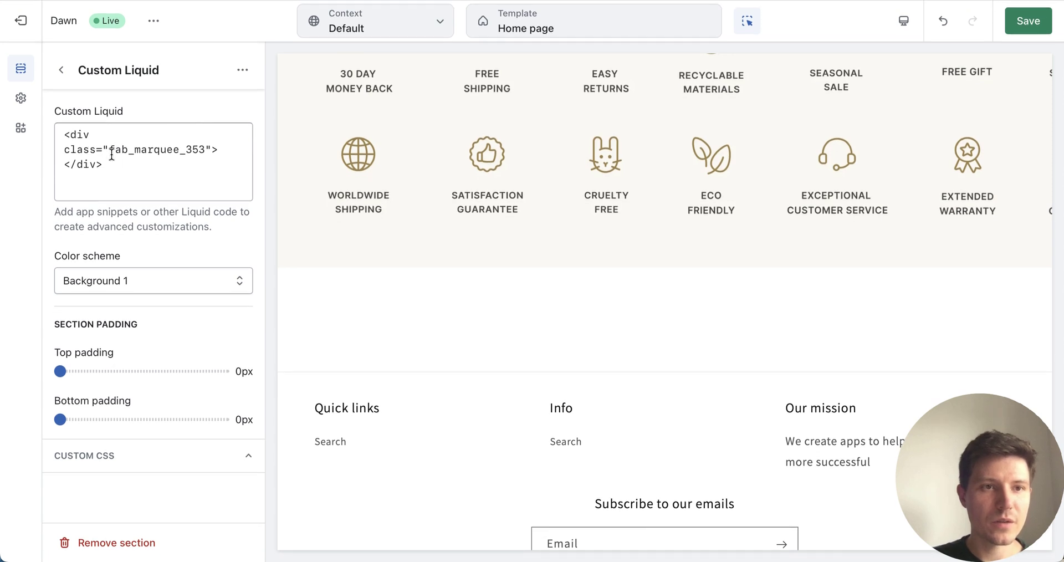
# Step: Paste the copied code <div class="fab_marquee_386"></div> into the new Custom Liquid section below the image banner
pyautogui.click(62, 70)
pyautogui.click(116, 414)
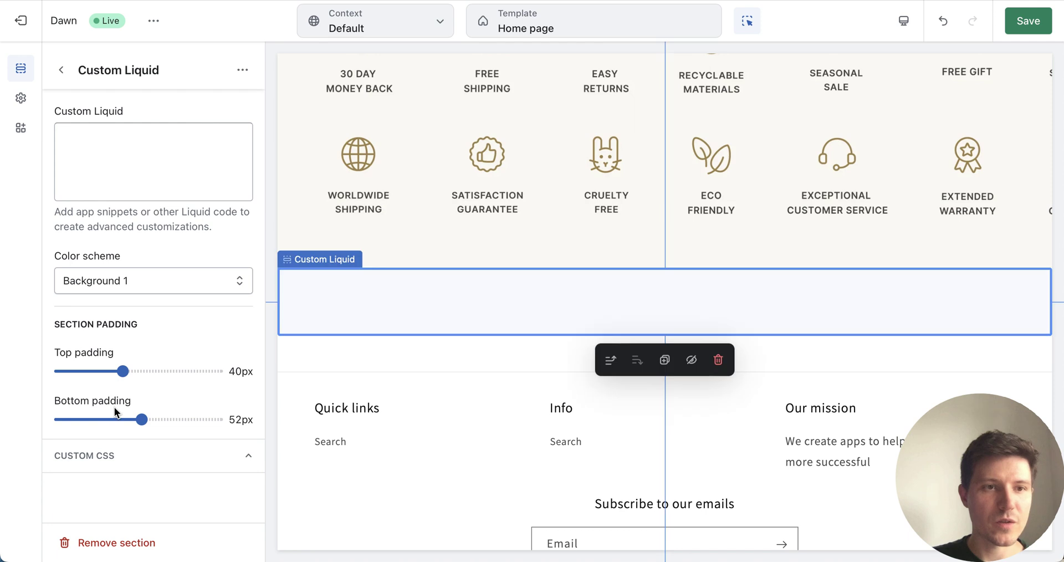
pyautogui.click(148, 155)
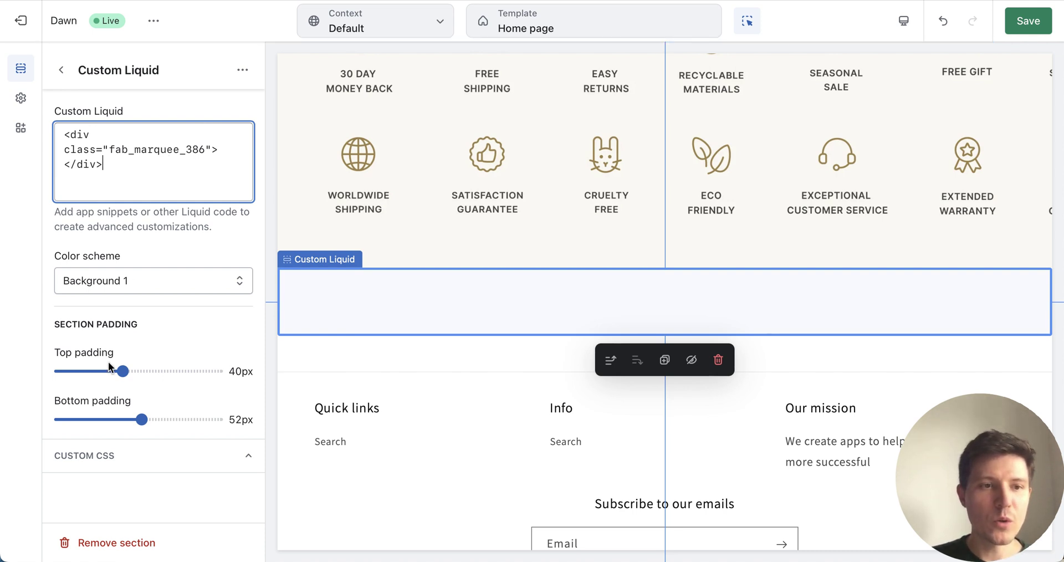
# Step: Set the new Custom Liquid section's top and bottom padding to 0 px and save the theme
pyautogui.moveTo(122, 371); pyautogui.dragTo(65, 369)
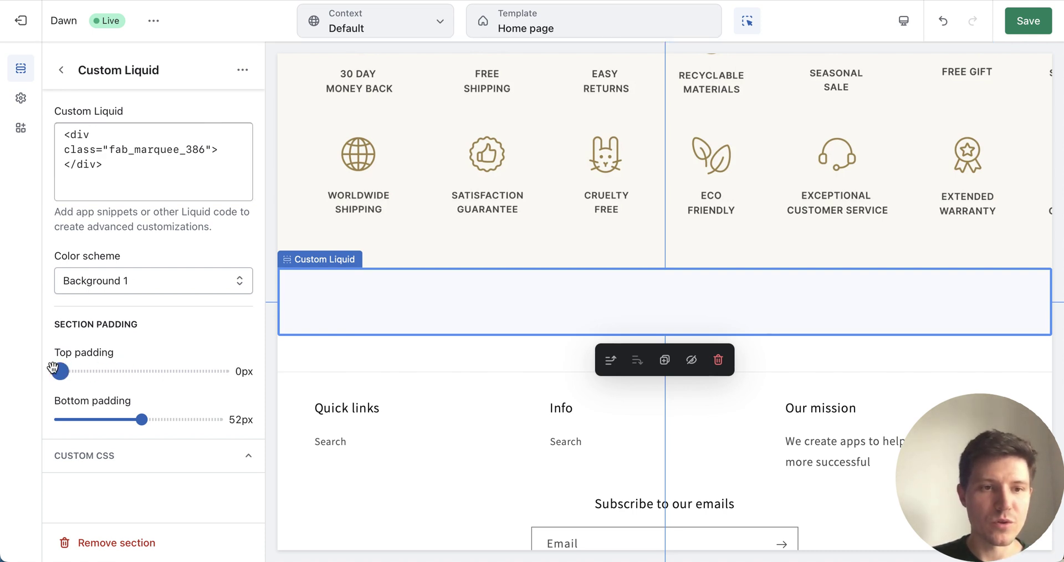
pyautogui.moveTo(142, 420); pyautogui.dragTo(53, 418)
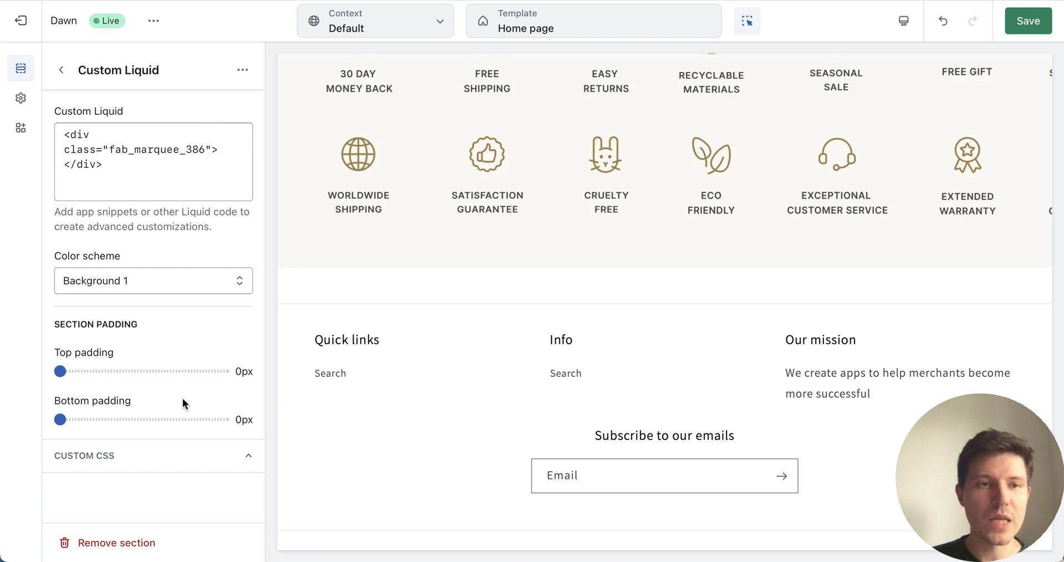
pyautogui.click(1027, 22)
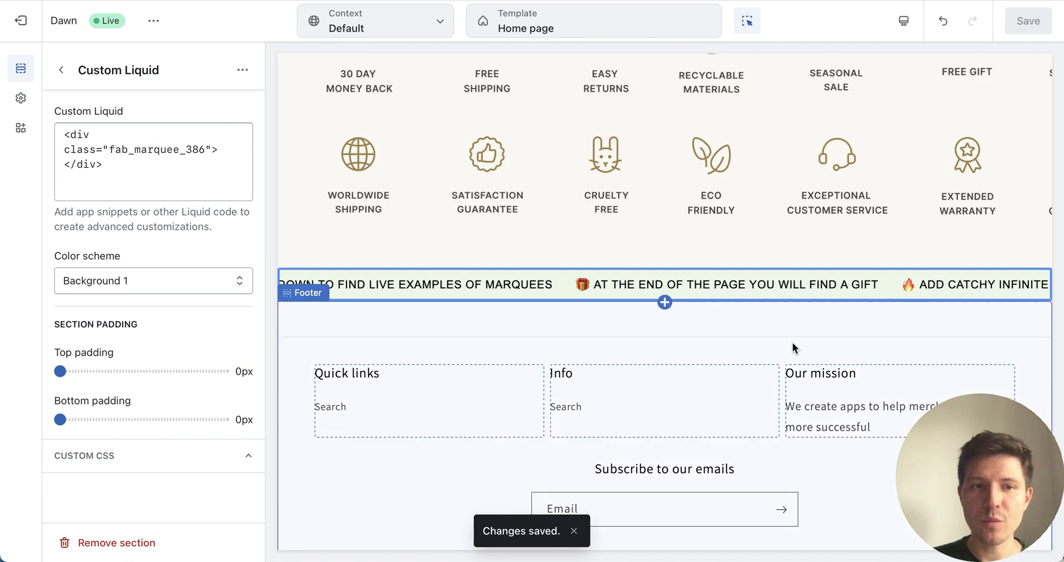
# Step: Move the new Custom Liquid section above the last Image banner on the home page and save the theme
pyautogui.click(61, 69)
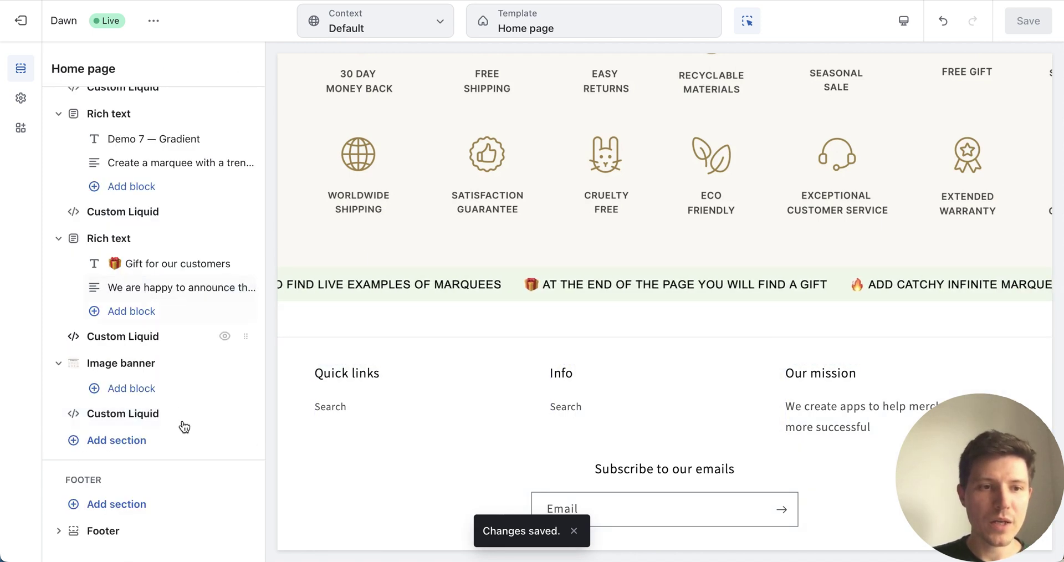
pyautogui.moveTo(245, 414); pyautogui.dragTo(249, 335)
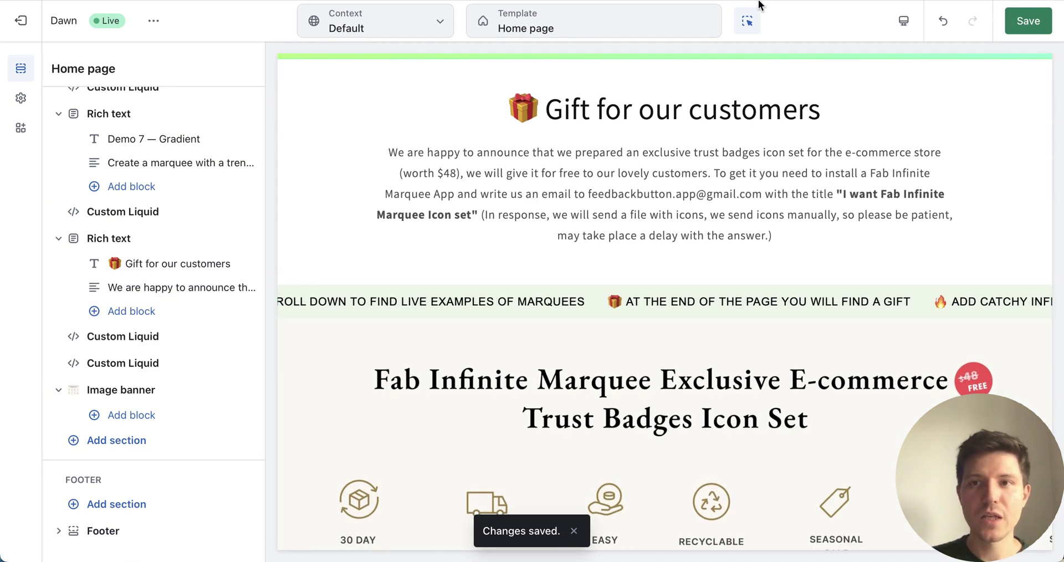
pyautogui.click(1024, 22)
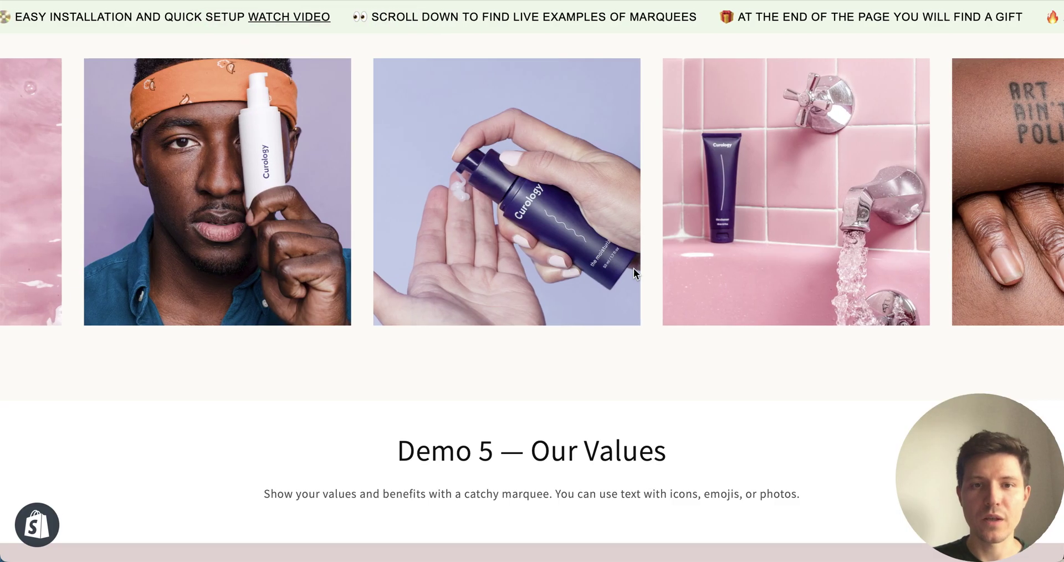
# Step: Review the storefront home page from its top through the marquee demos, from Our Benefits to Gradient
pyautogui.scroll(20, 802, 413)
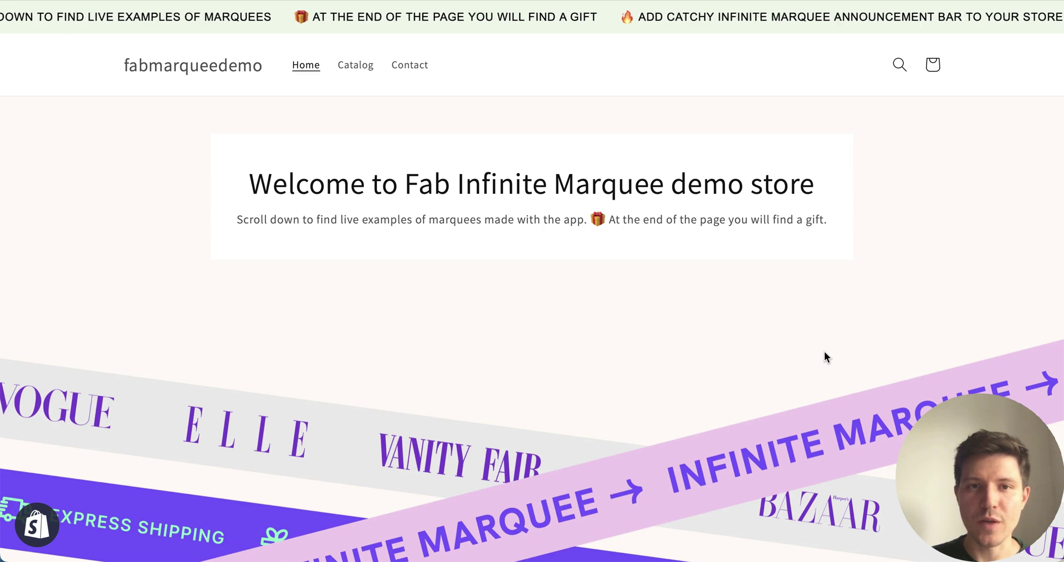
pyautogui.scroll(-10, 799, 373)
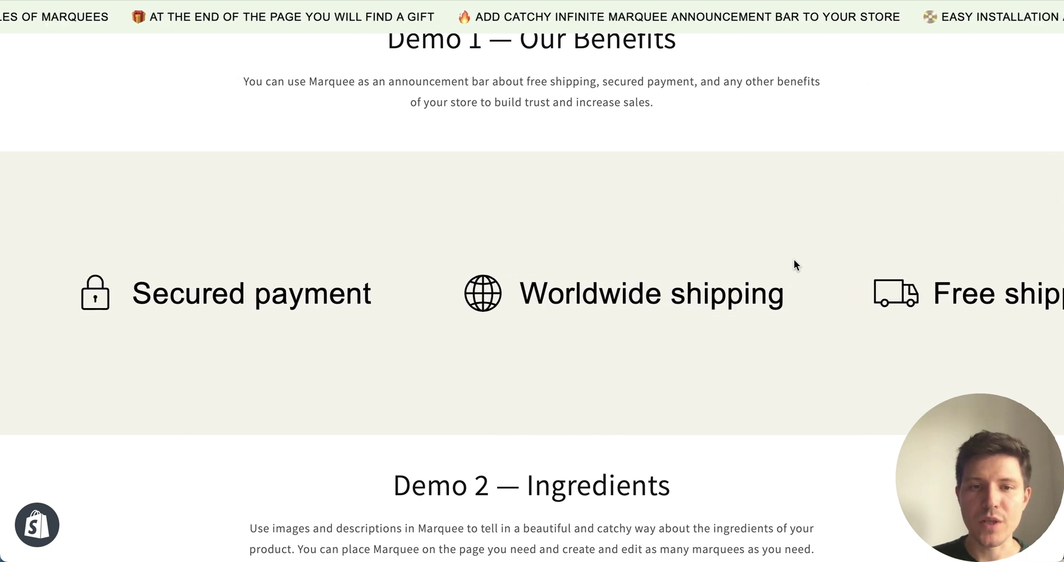
pyautogui.scroll(-1, 794, 258)
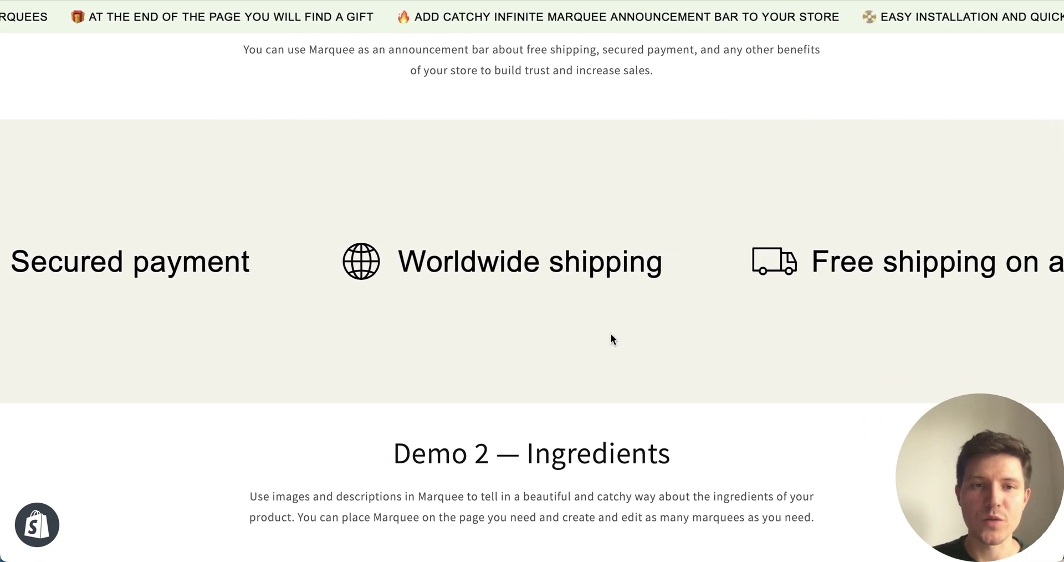
pyautogui.scroll(-10, 708, 384)
pyautogui.scroll(2, 706, 383)
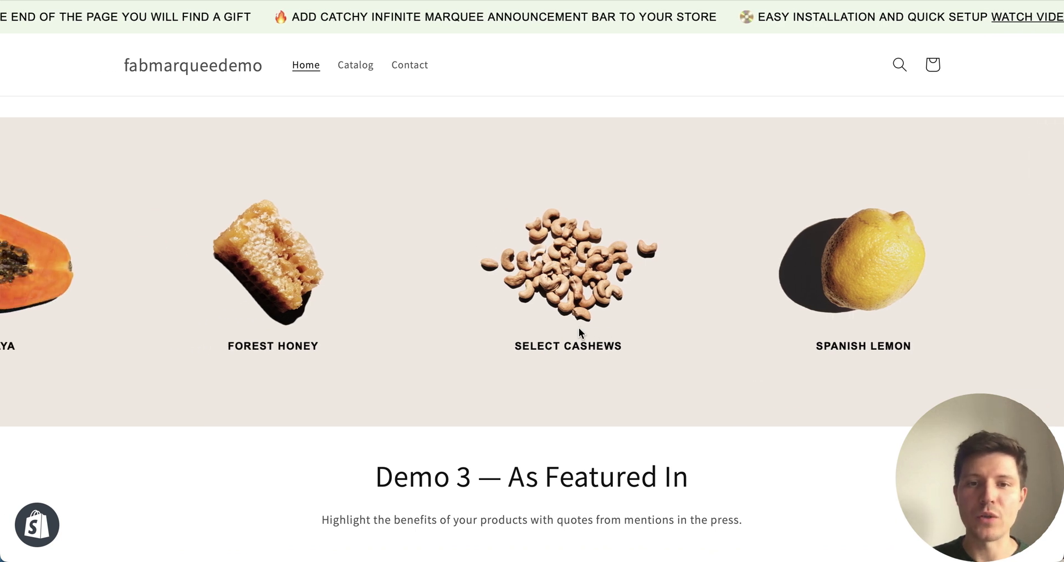
pyautogui.scroll(-7, 637, 407)
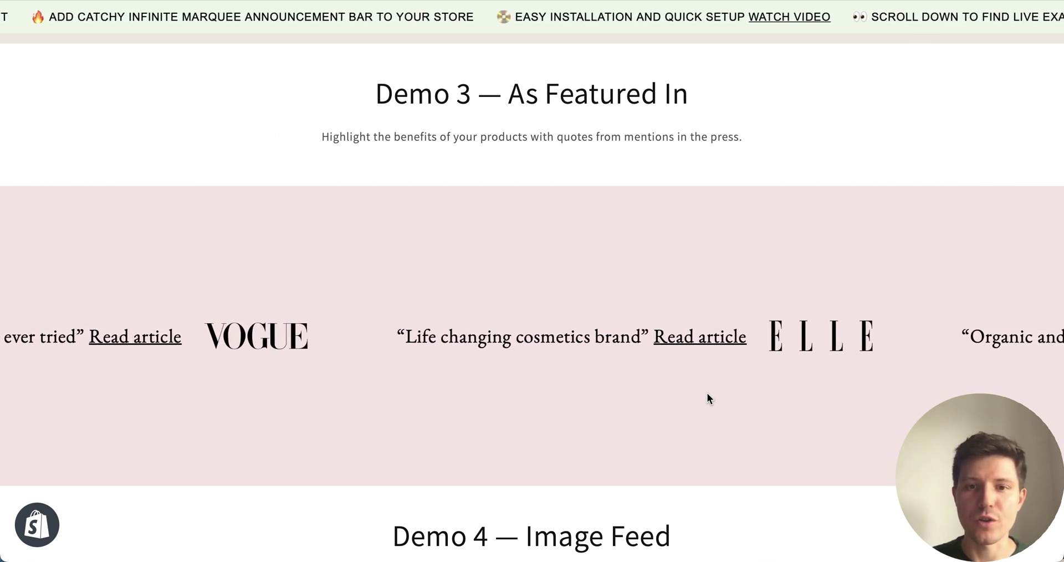
pyautogui.scroll(-6, 767, 409)
pyautogui.scroll(-2, 767, 409)
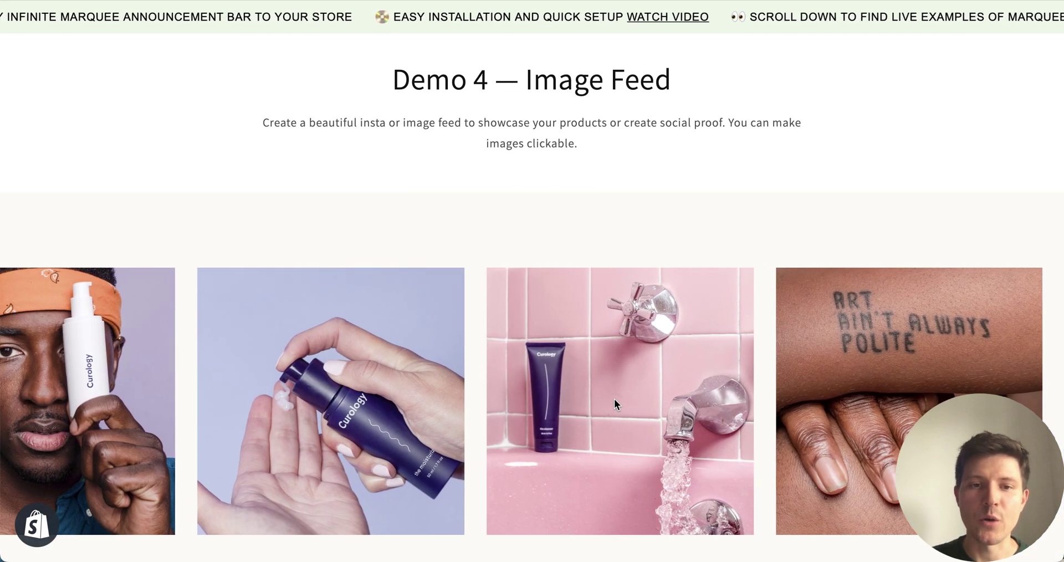
pyautogui.scroll(-3, 614, 398)
pyautogui.scroll(-1, 654, 411)
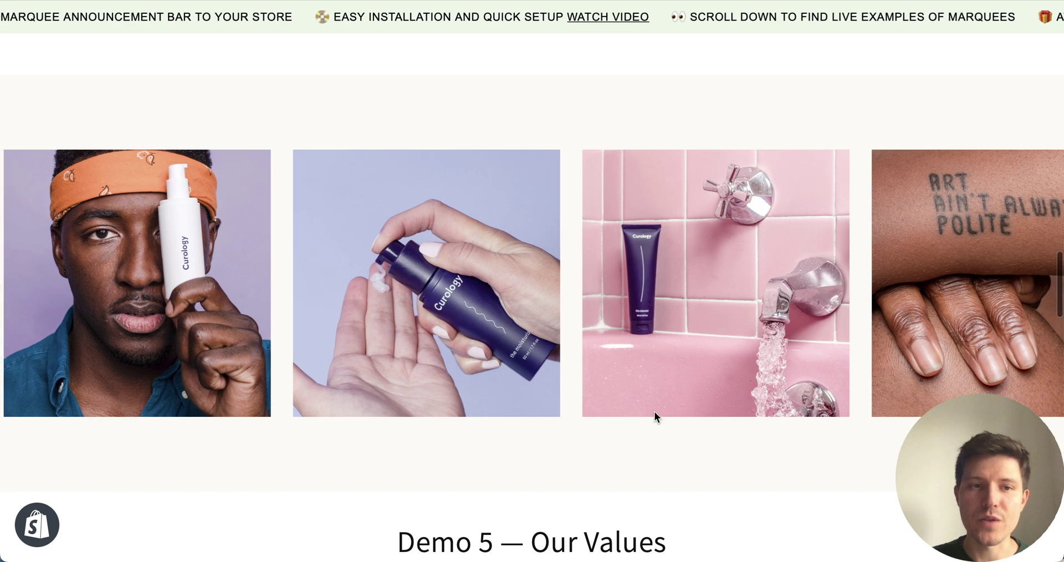
pyautogui.scroll(-1, 654, 411)
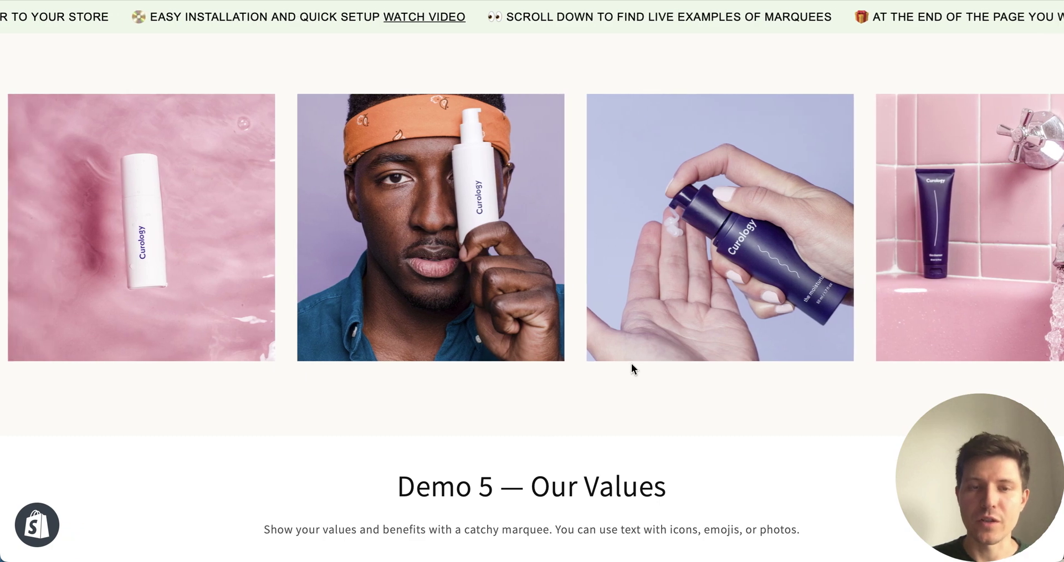
pyautogui.scroll(-7, 679, 390)
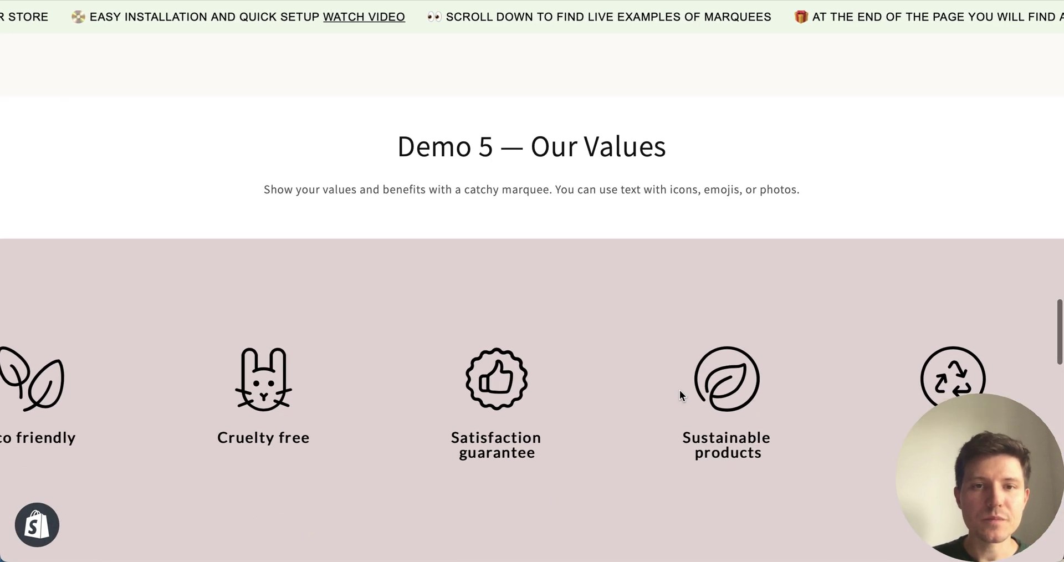
pyautogui.scroll(-6, 680, 390)
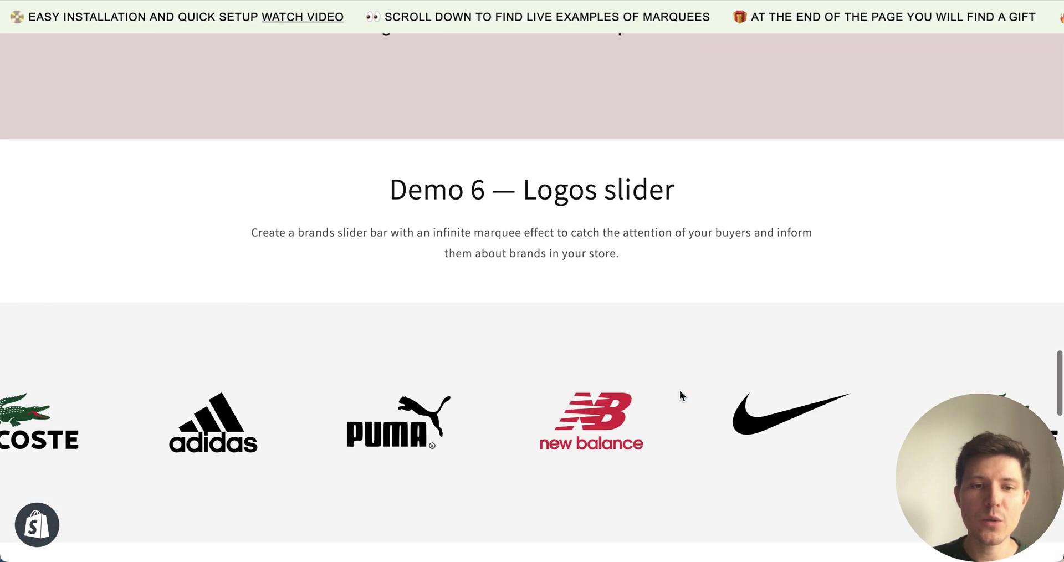
pyautogui.scroll(-1, 652, 449)
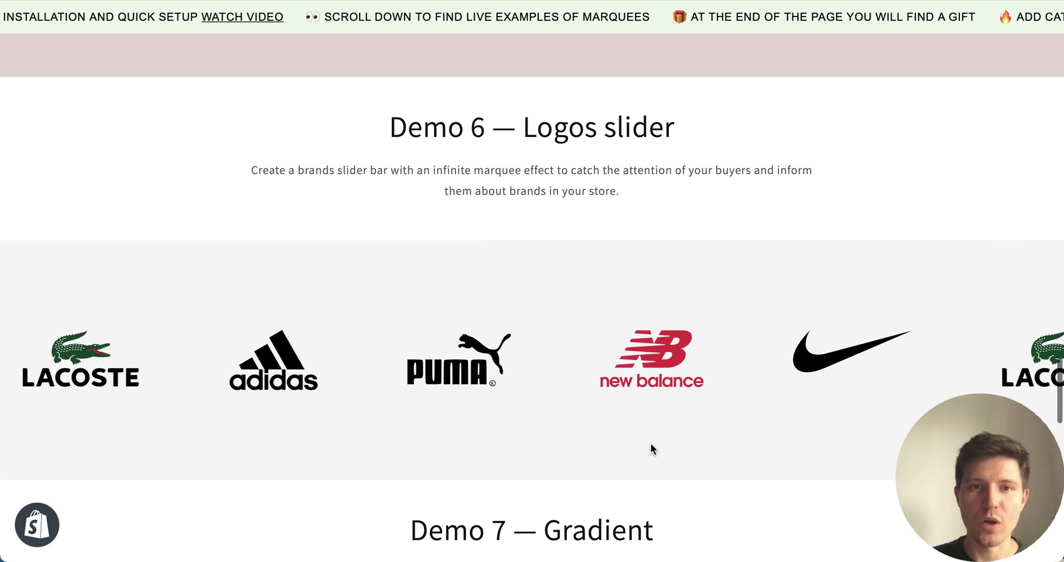
pyautogui.scroll(-5, 652, 449)
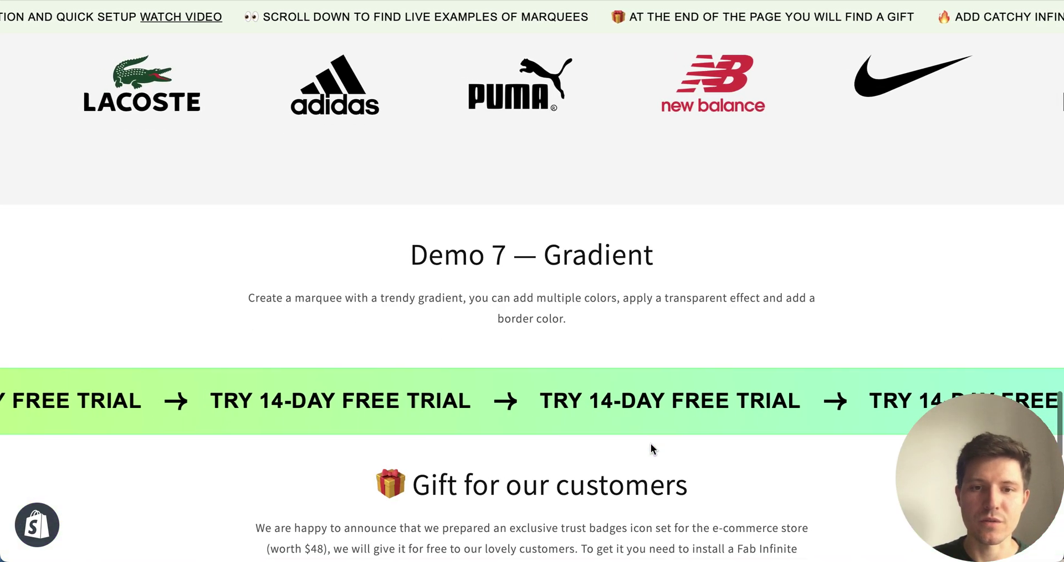